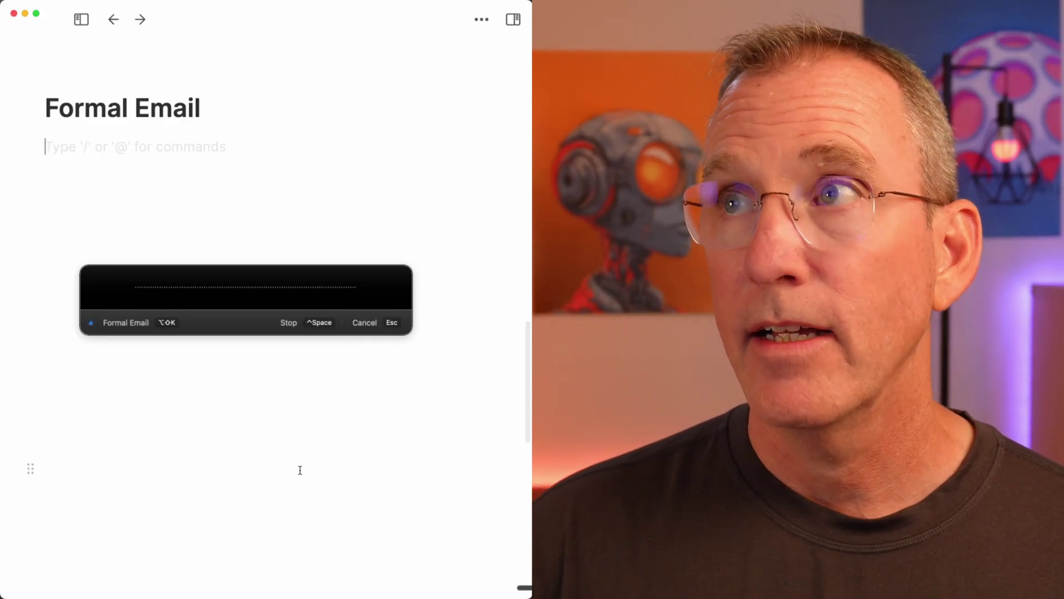
# - Dictate a message in the Formal Email mode and a very short social message in the Short-n-EZ mode
pyautogui.hotkey('ctrl', 'space')
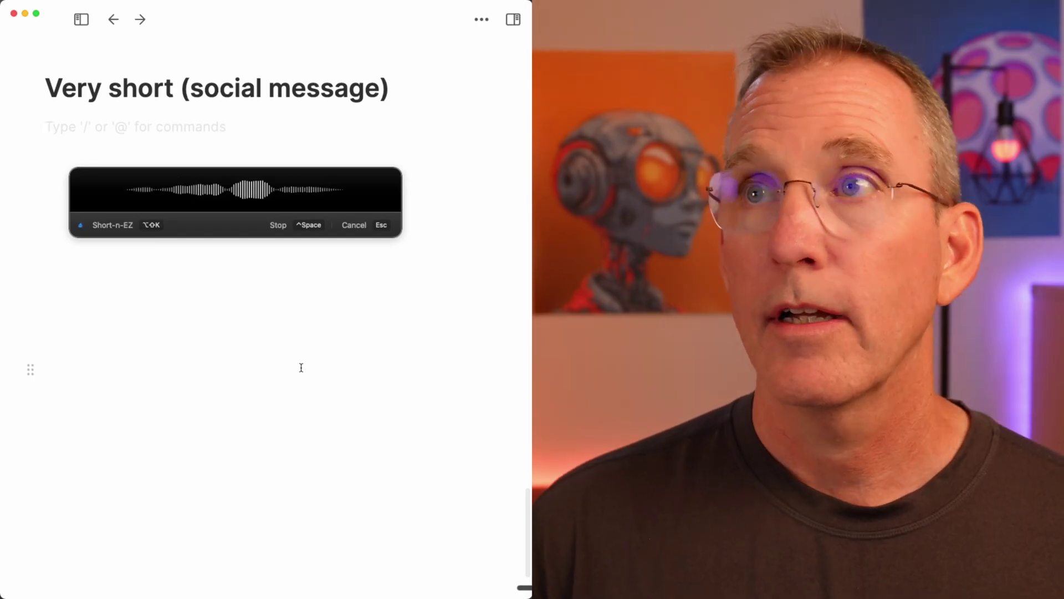
pyautogui.hotkey('ctrl', 'space')
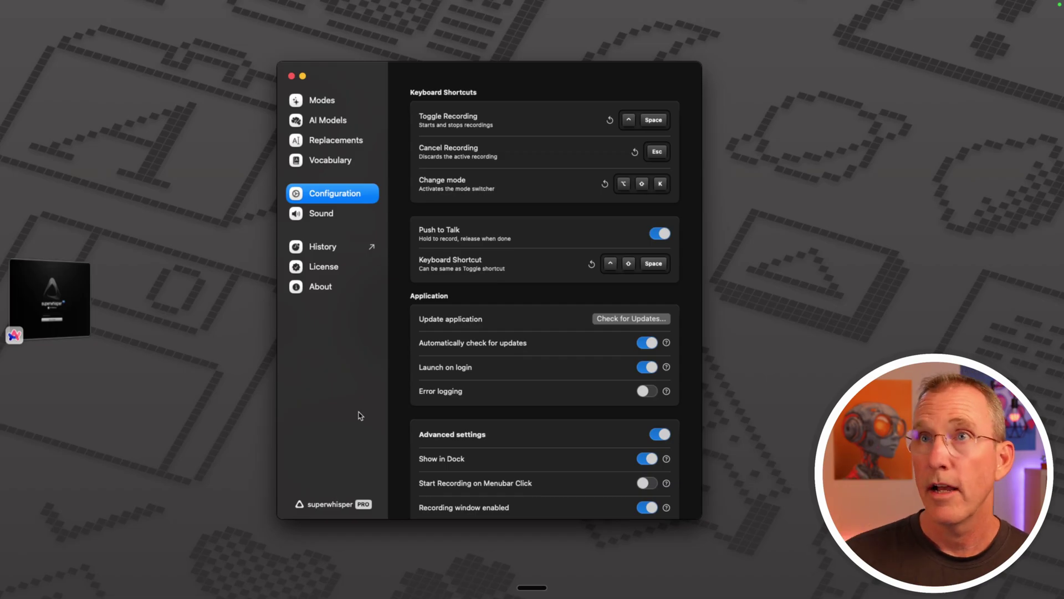
# - Create a new mode of the Custom type that uses the GPT-4o (Cloud) language model
pyautogui.click(322, 102)
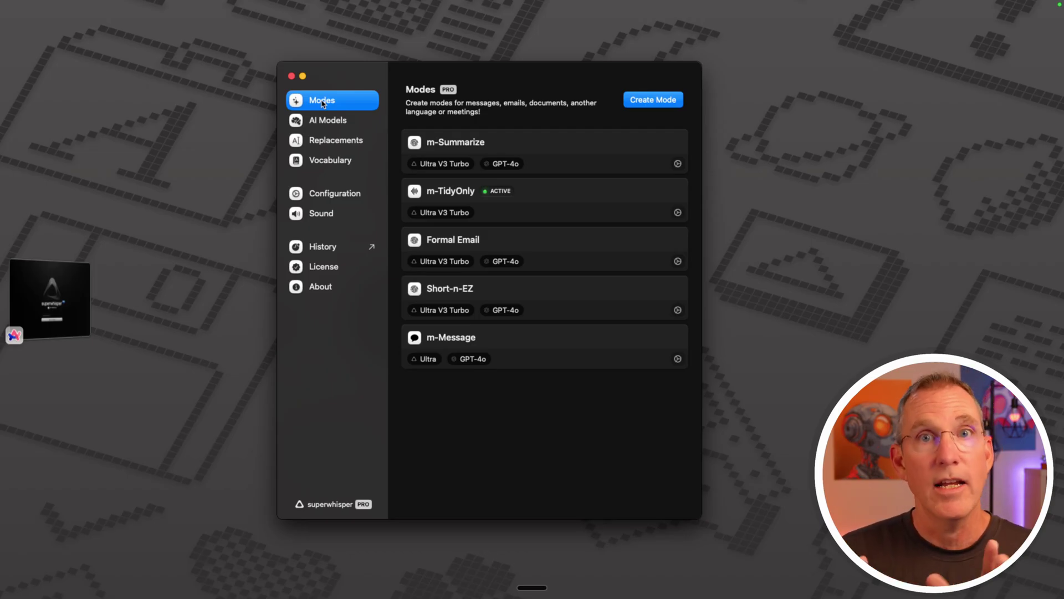
pyautogui.click(656, 103)
pyautogui.click(656, 160)
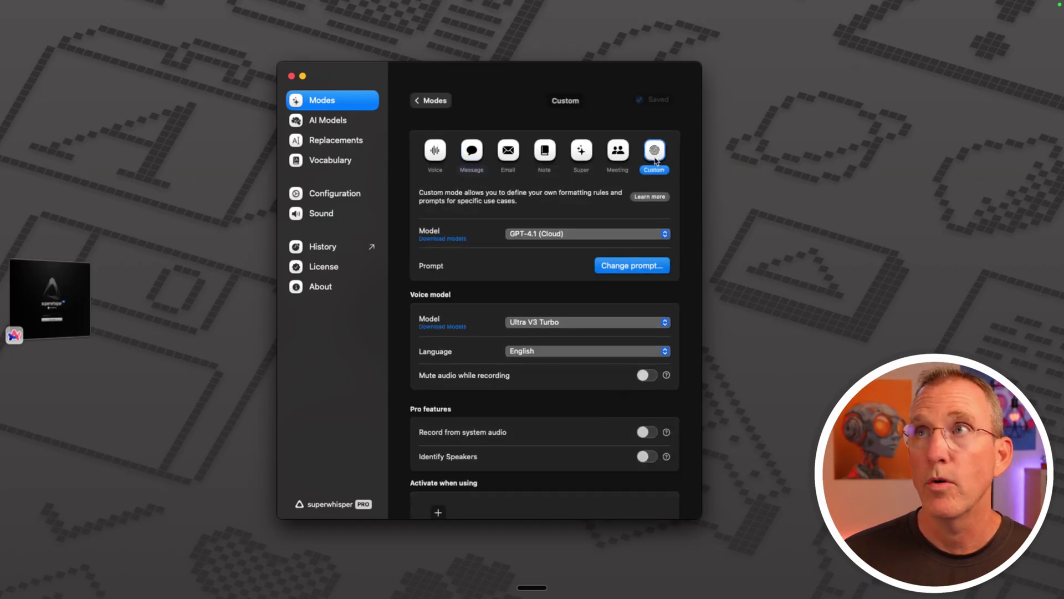
pyautogui.click(571, 238)
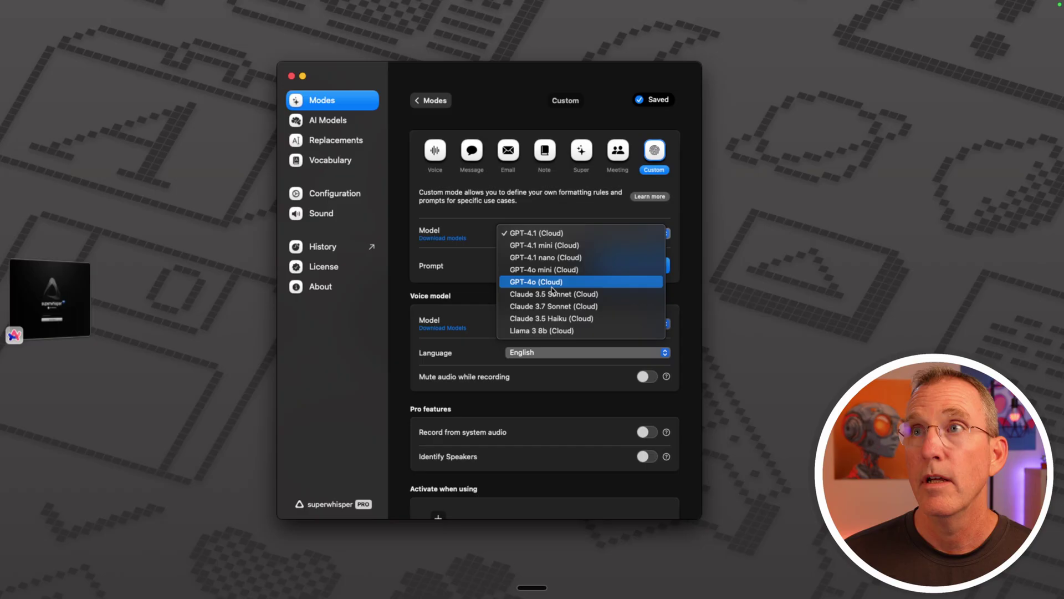
pyautogui.click(580, 280)
# - Set the custom mode's prompt to "everything said in emoji"
pyautogui.click(619, 269)
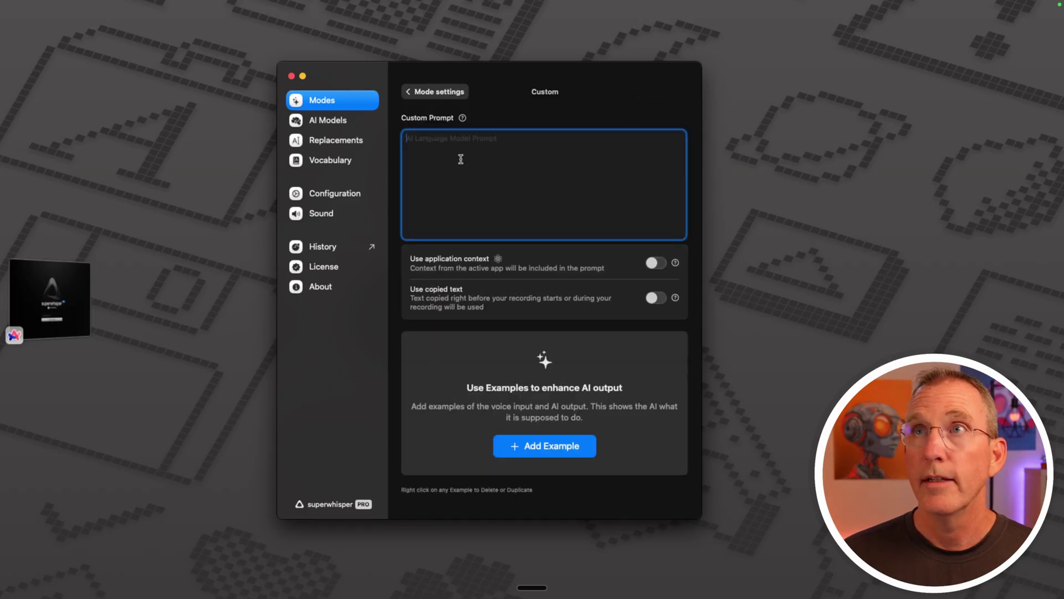
pyautogui.write('everything said in emoji')
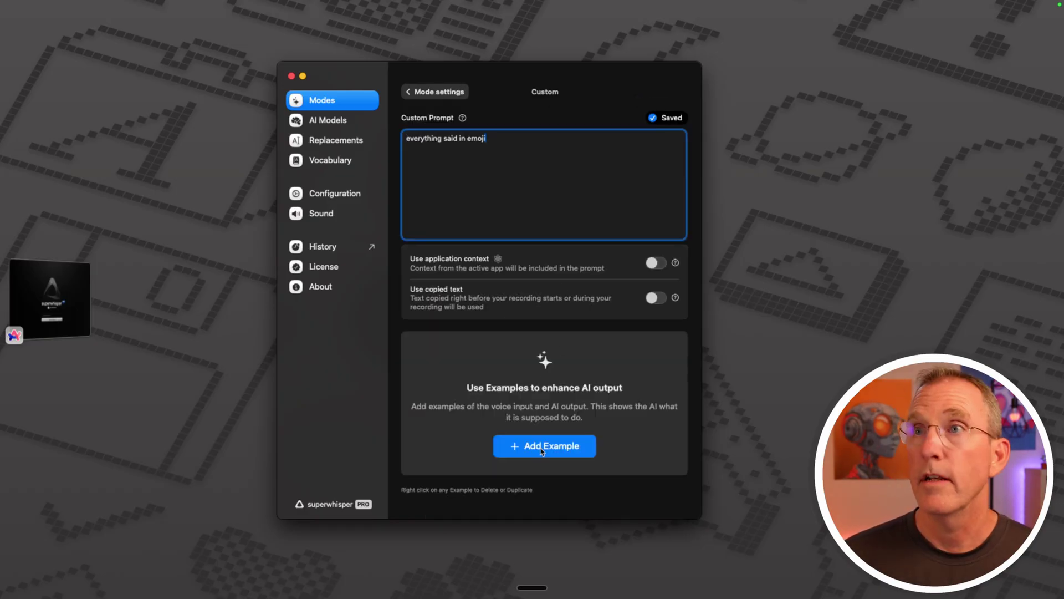
pyautogui.click(439, 96)
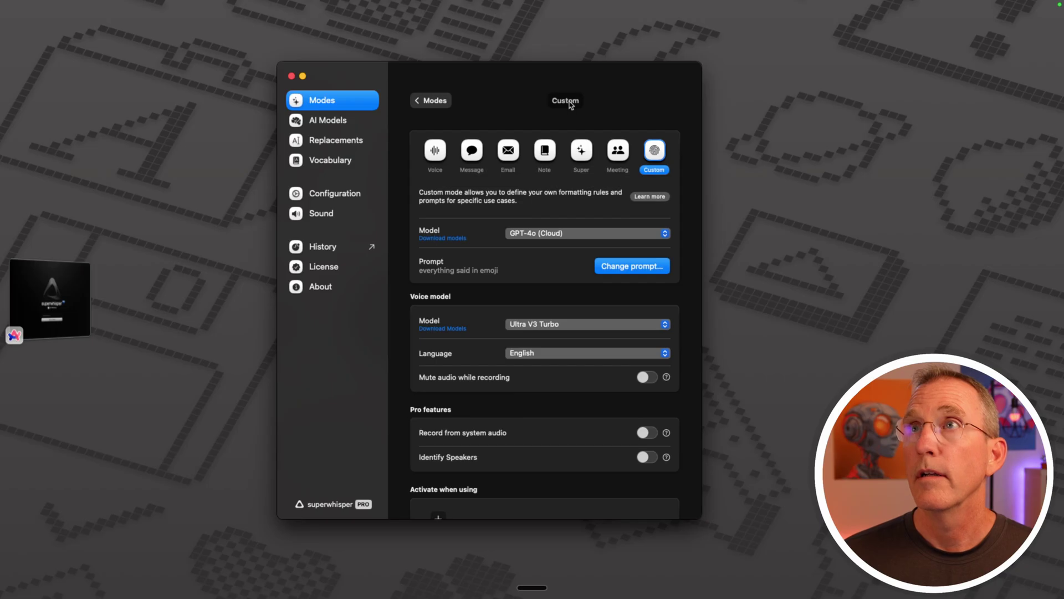
# - Rename the custom mode as Emoji and return to the list of modes
pyautogui.doubleClick(571, 103)
pyautogui.write('Emoji')
pyautogui.click(434, 101)
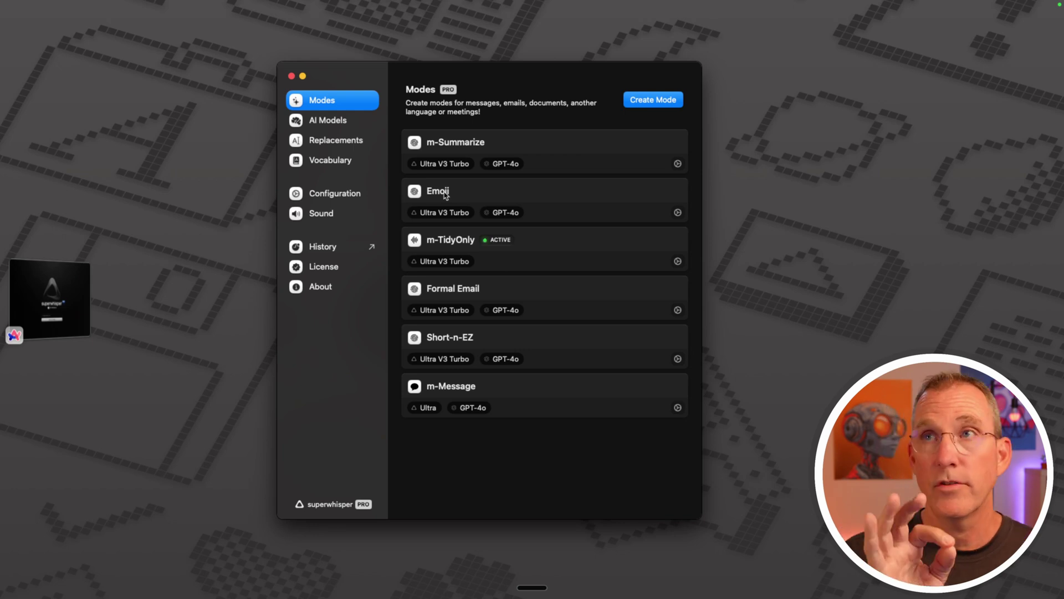
# - Review the available voice models with their speed and intelligence ratings
pyautogui.click(316, 122)
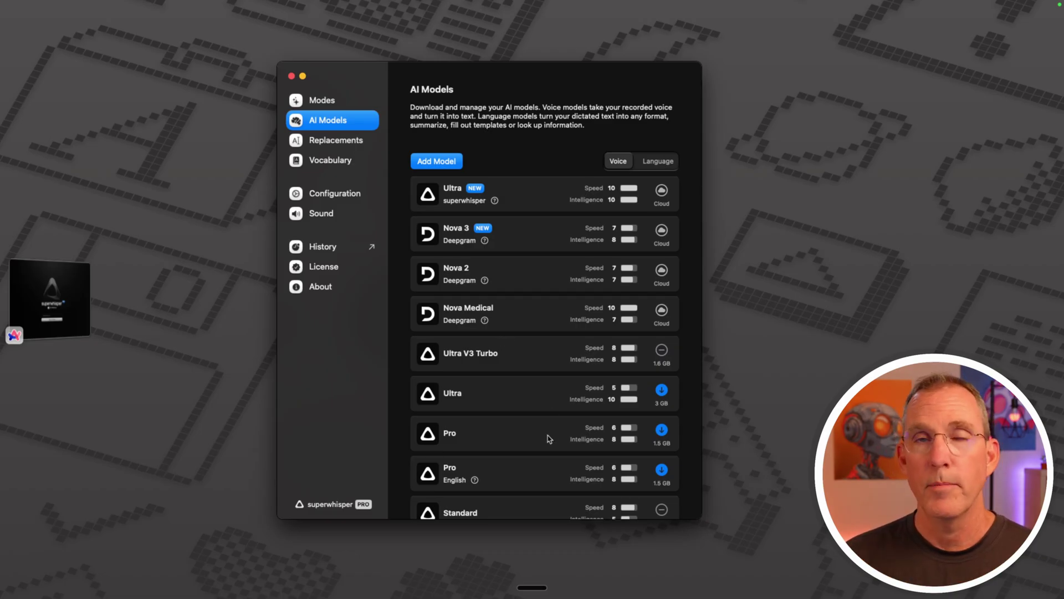
pyautogui.scroll(-5, 549, 439)
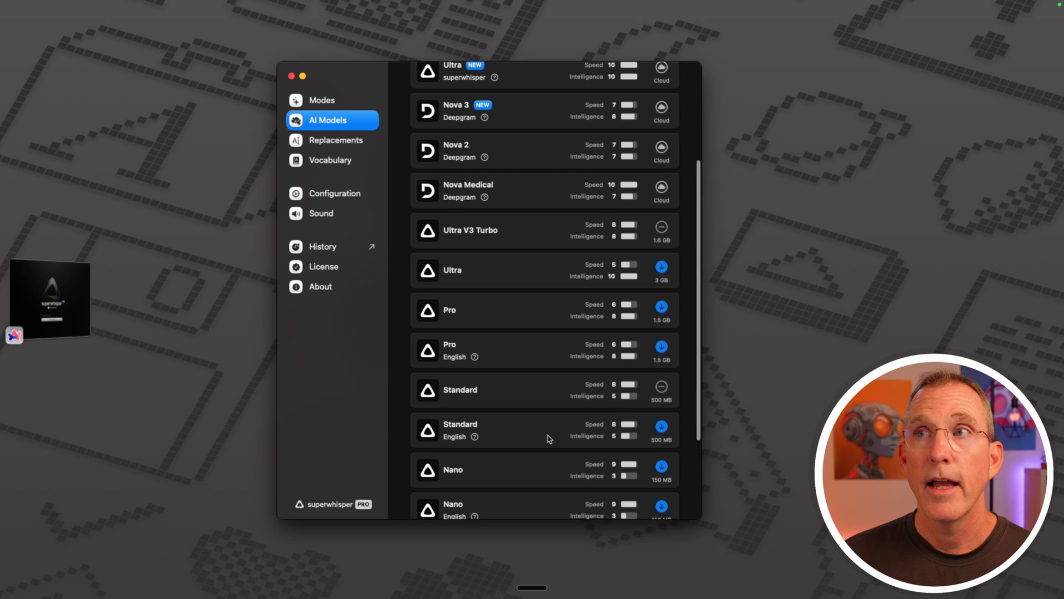
pyautogui.scroll(5, 549, 439)
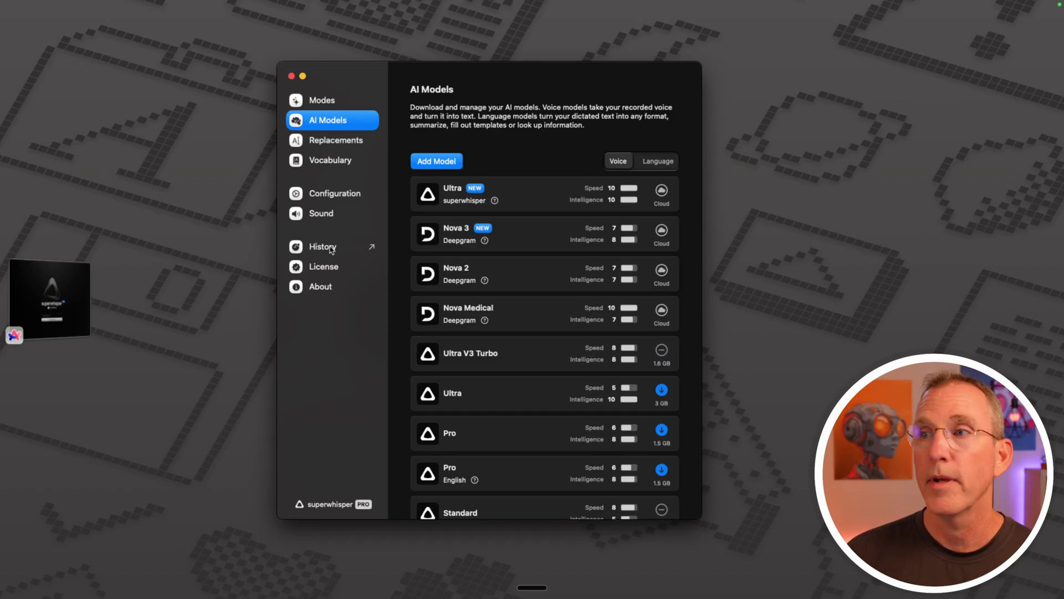
# - Open the recording history and play part of the 1:52 pm sewing machine recording
pyautogui.click(331, 249)
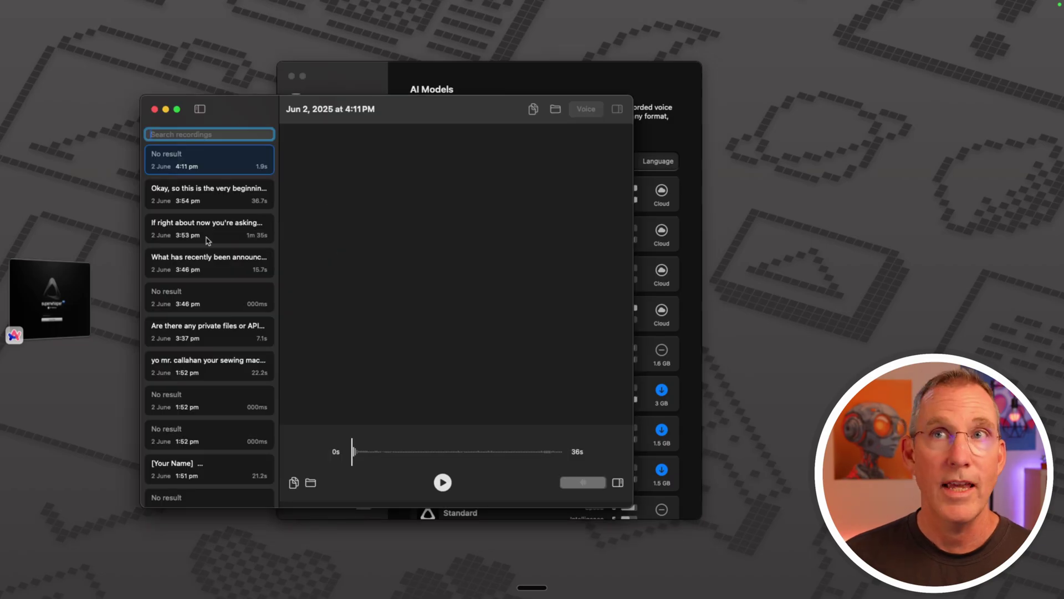
pyautogui.click(202, 360)
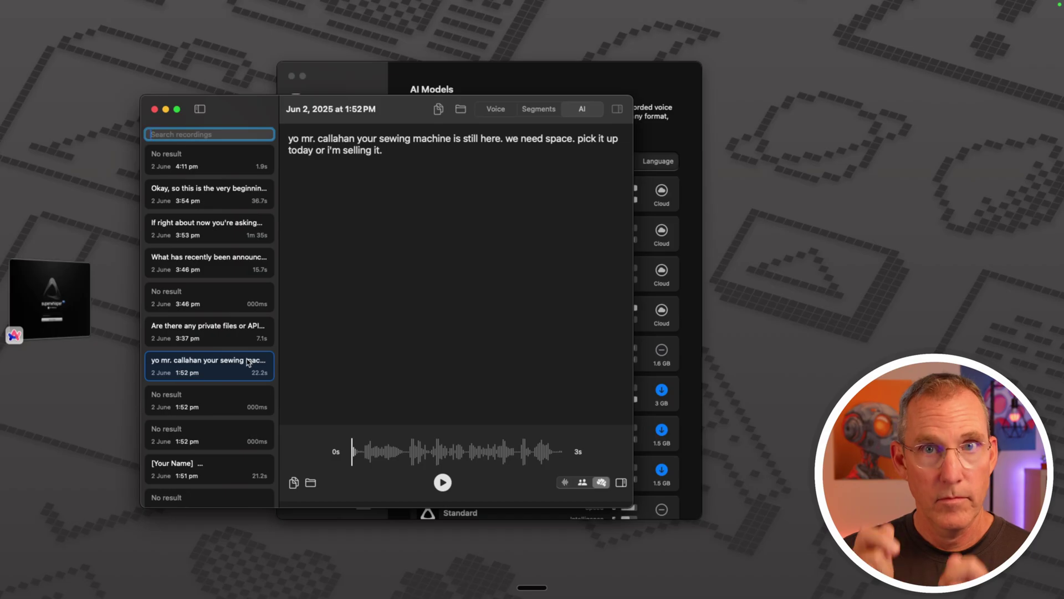
pyautogui.click(443, 483)
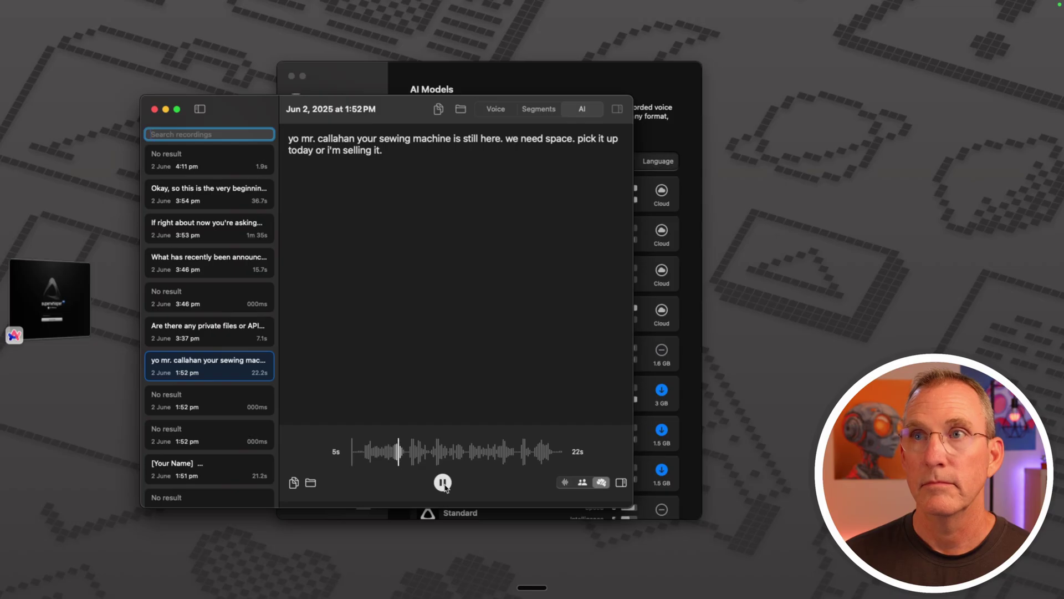
pyautogui.click(443, 483)
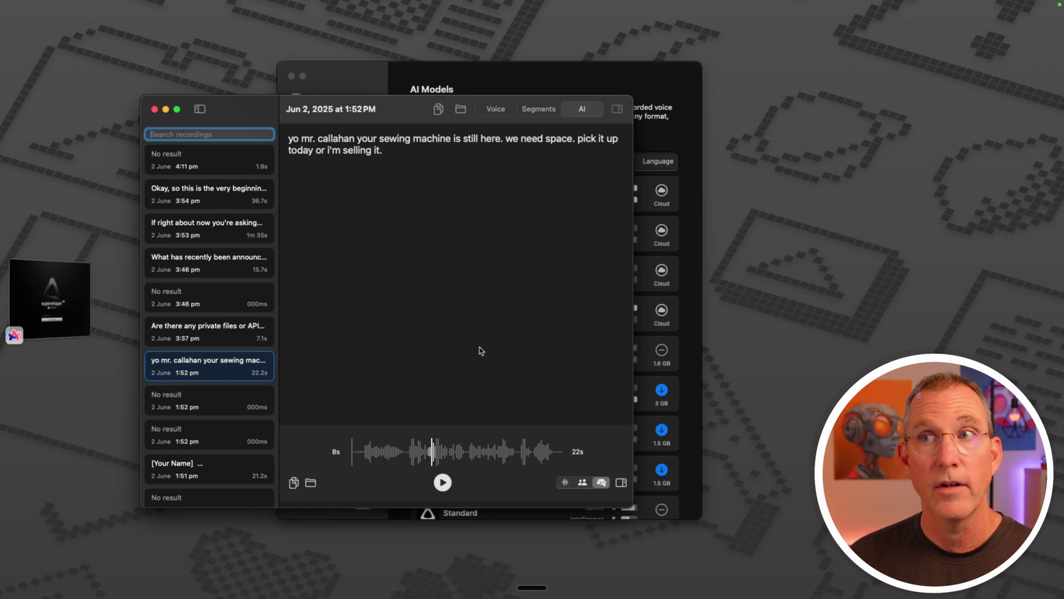
# - Compare the raw voice transcript of the sewing machine recording with its AI-processed version
pyautogui.click(495, 111)
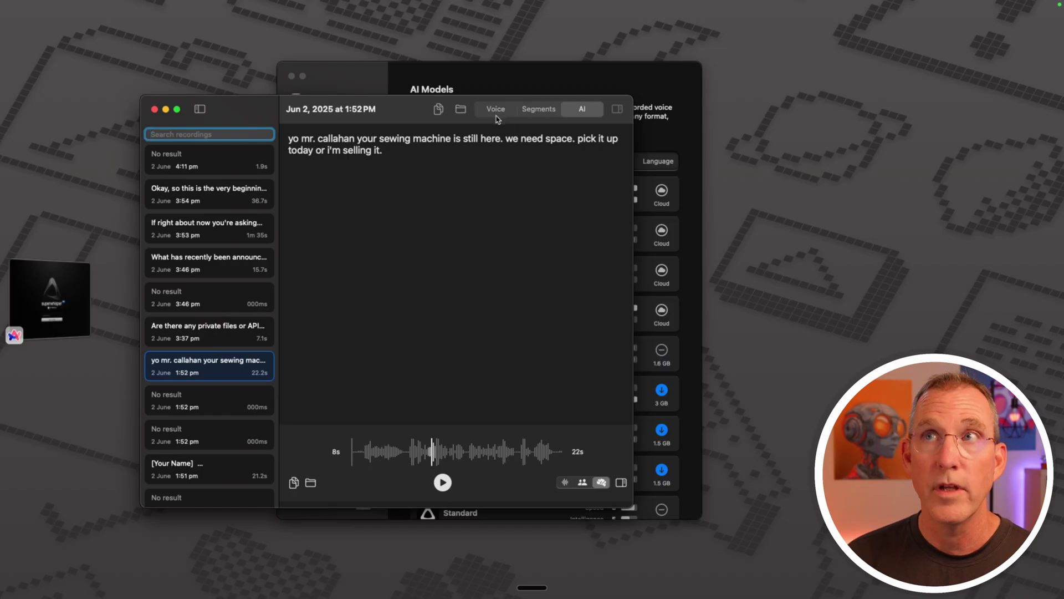
pyautogui.click(290, 138)
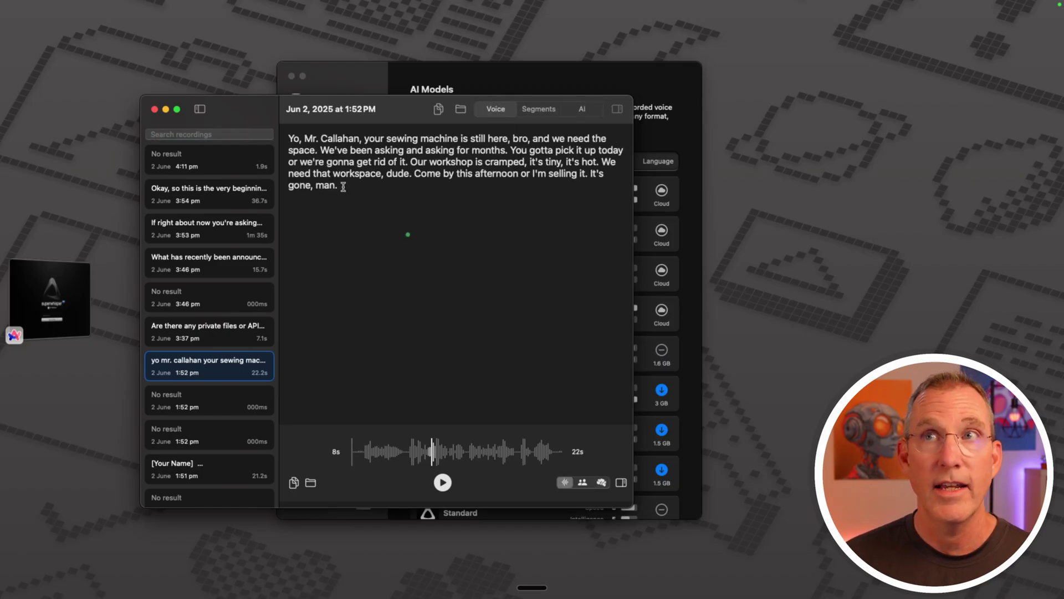
pyautogui.moveTo(345, 188); pyautogui.dragTo(288, 134)
pyautogui.click(343, 165)
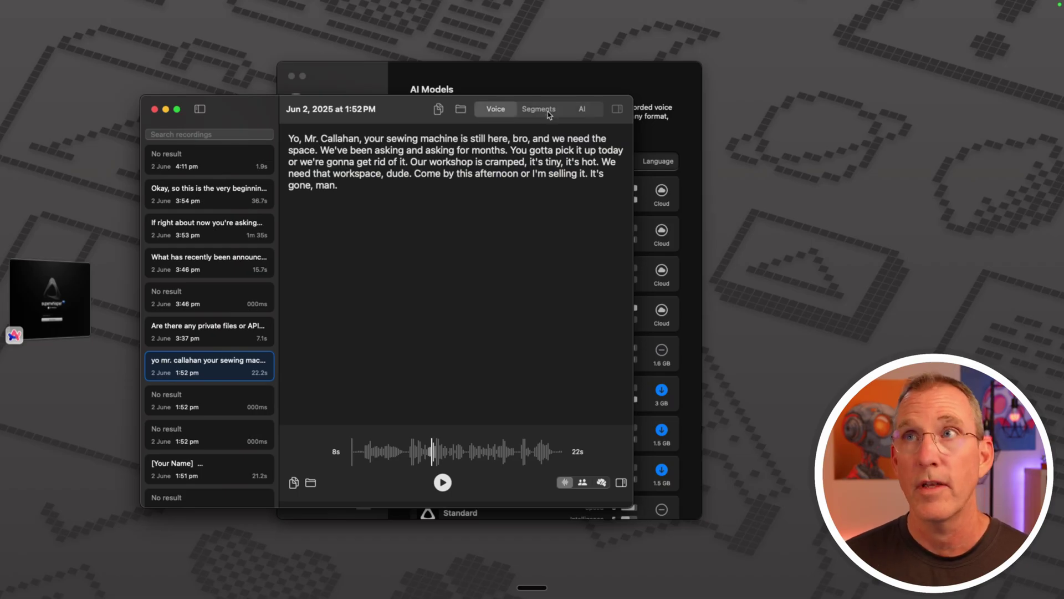
pyautogui.click(582, 109)
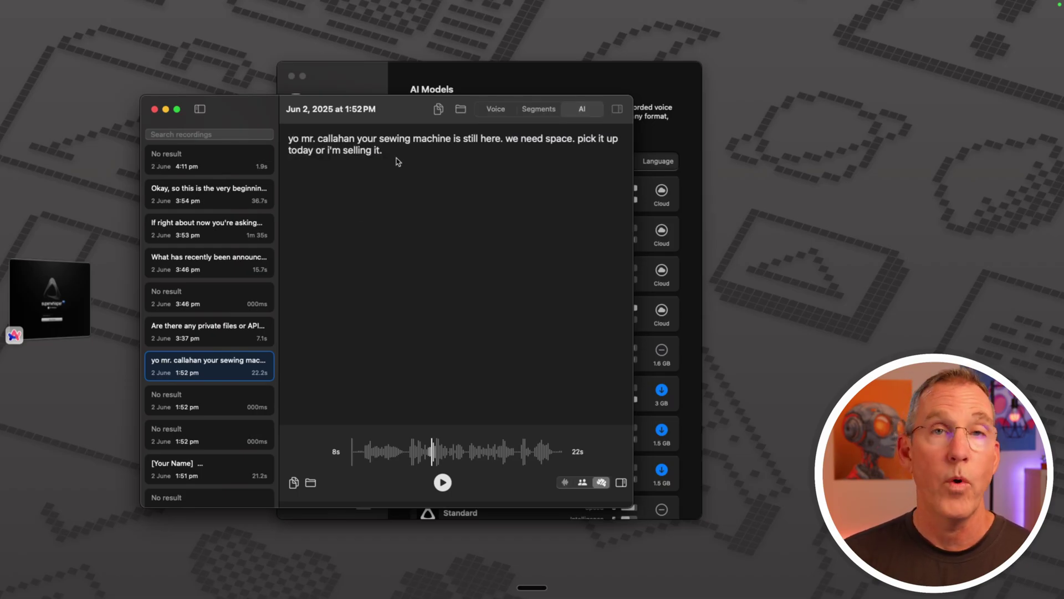
# - Process the 1:52 pm sewing machine recording again with the current mode, and switch the active mode to Emoji
pyautogui.rightClick(200, 363)
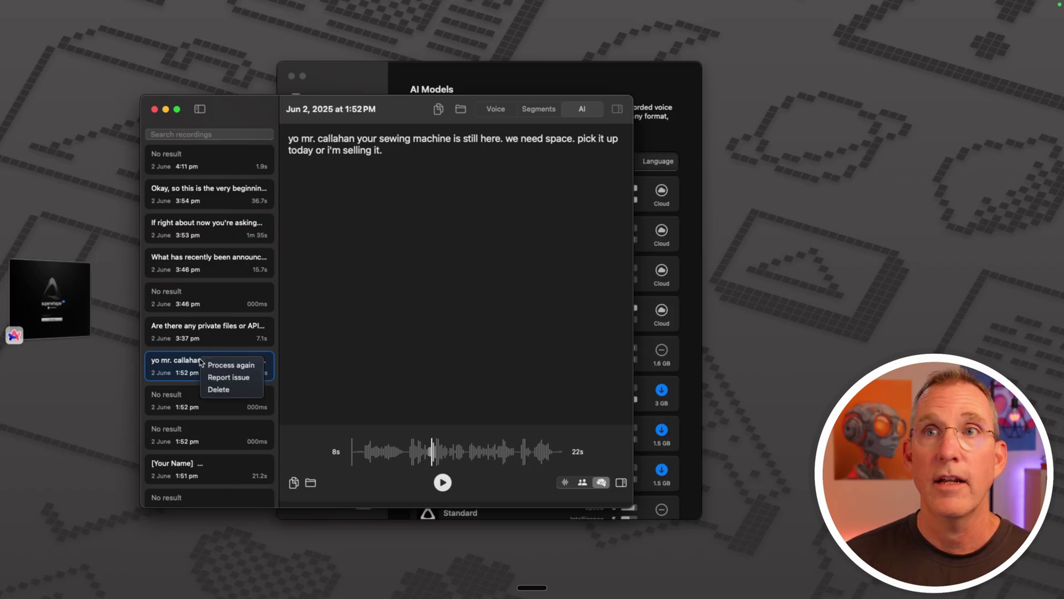
pyautogui.click(230, 365)
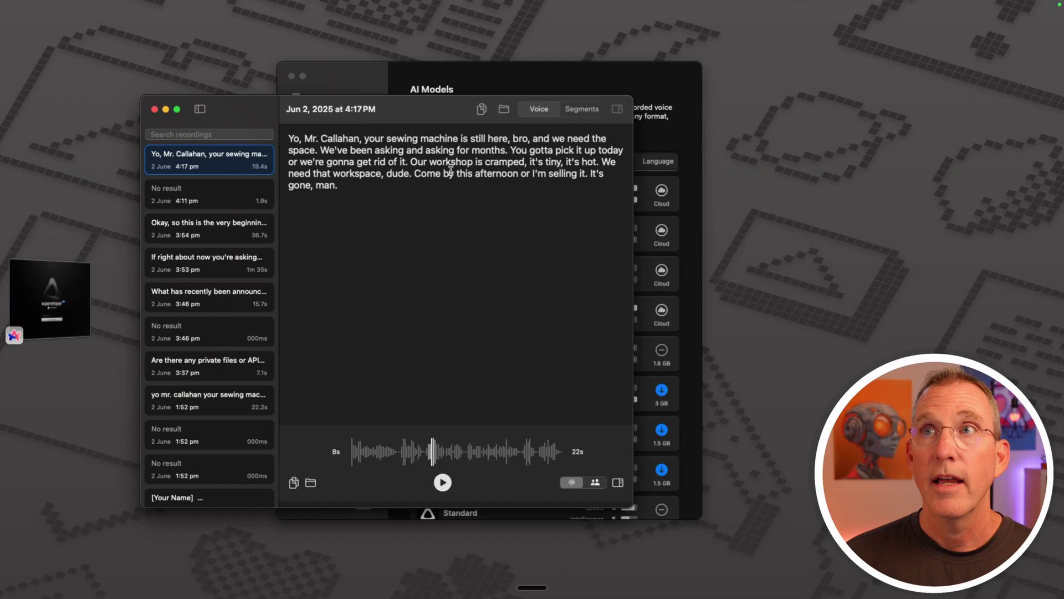
pyautogui.hotkey('alt', 'space')
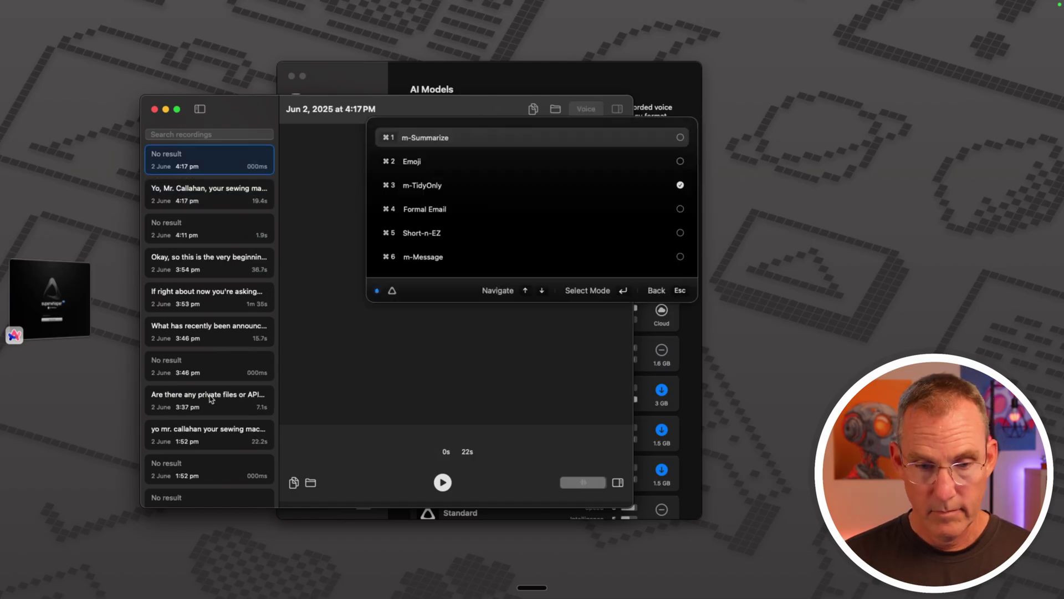
pyautogui.press('super+k')
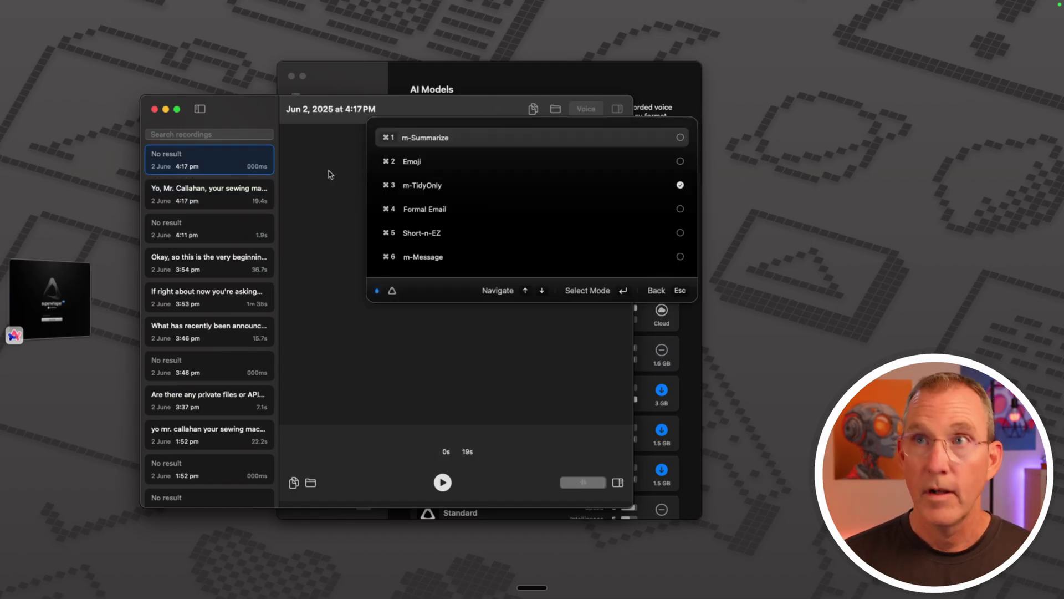
pyautogui.click(430, 167)
pyautogui.press('Escape')
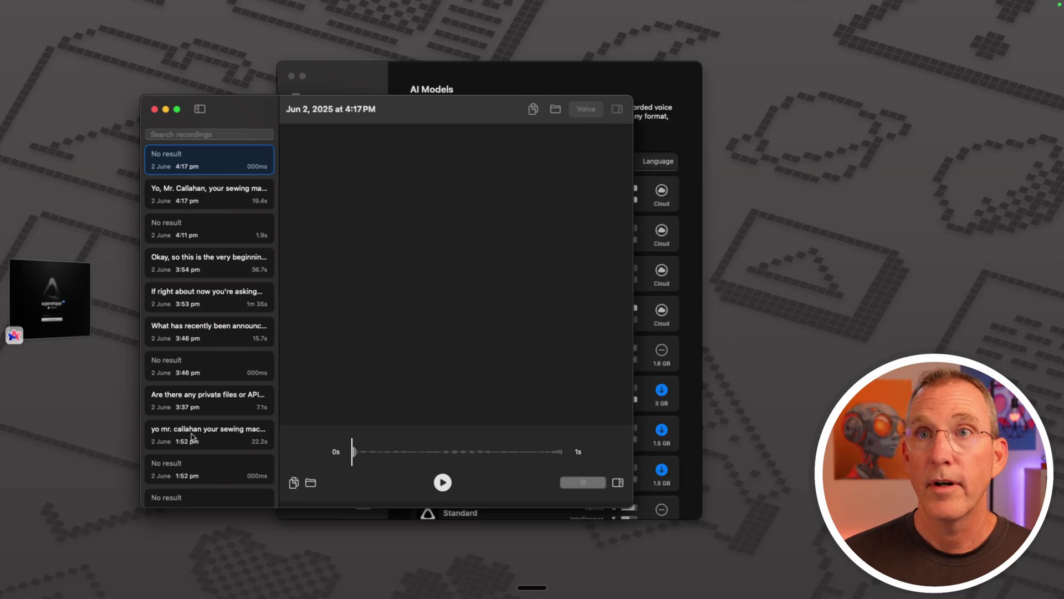
# - Process the original 1:52 pm sewing machine recording again in the Emoji mode and inspect the AI output
pyautogui.click(192, 437)
pyautogui.rightClick(192, 437)
pyautogui.press('Escape')
pyautogui.hotkey('alt', 'space')
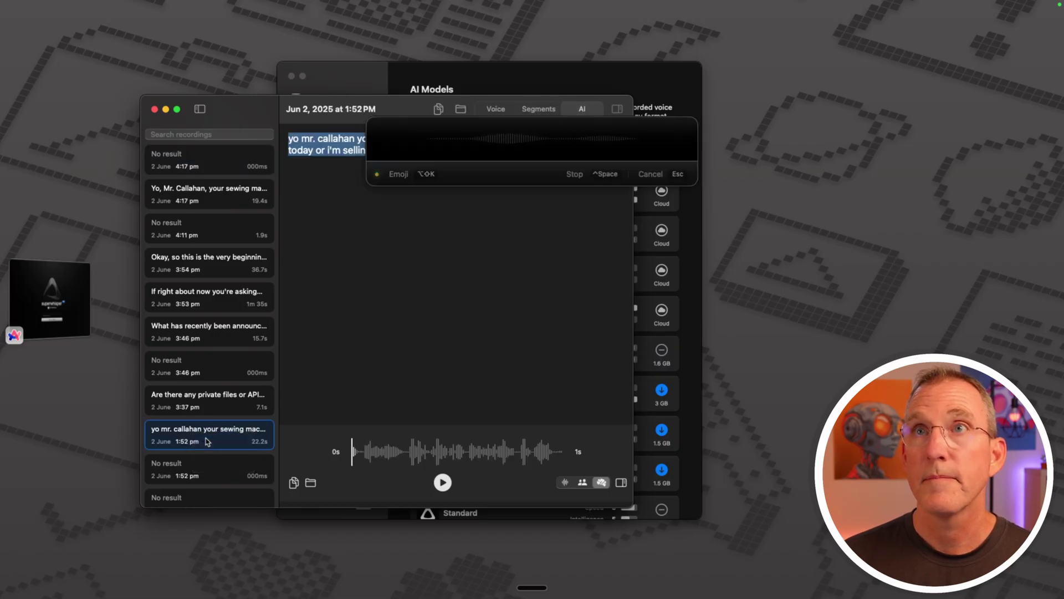
pyautogui.hotkey('alt', 'space')
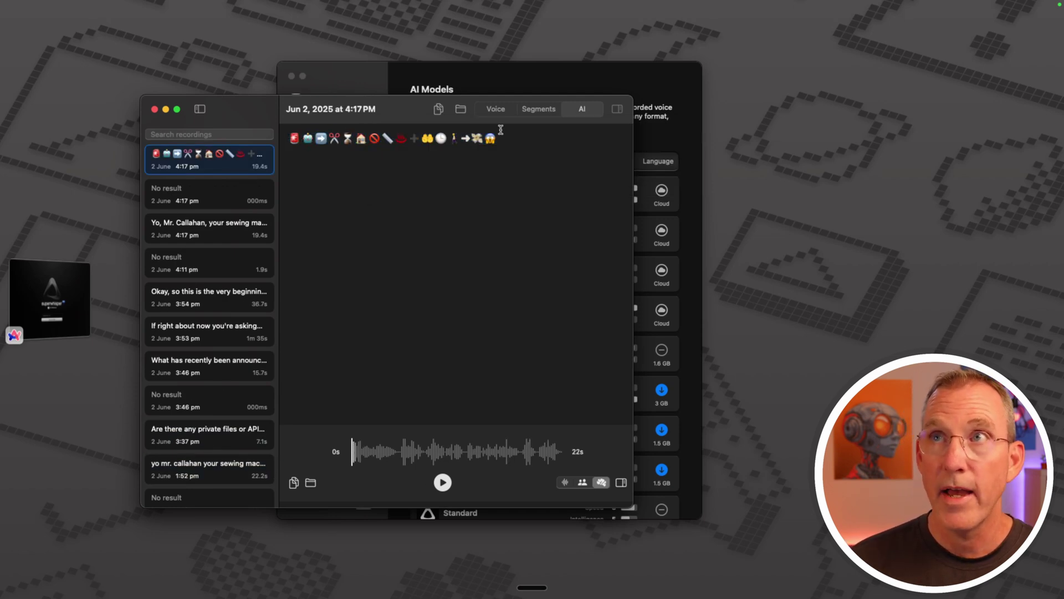
pyautogui.tripleClick(504, 135)
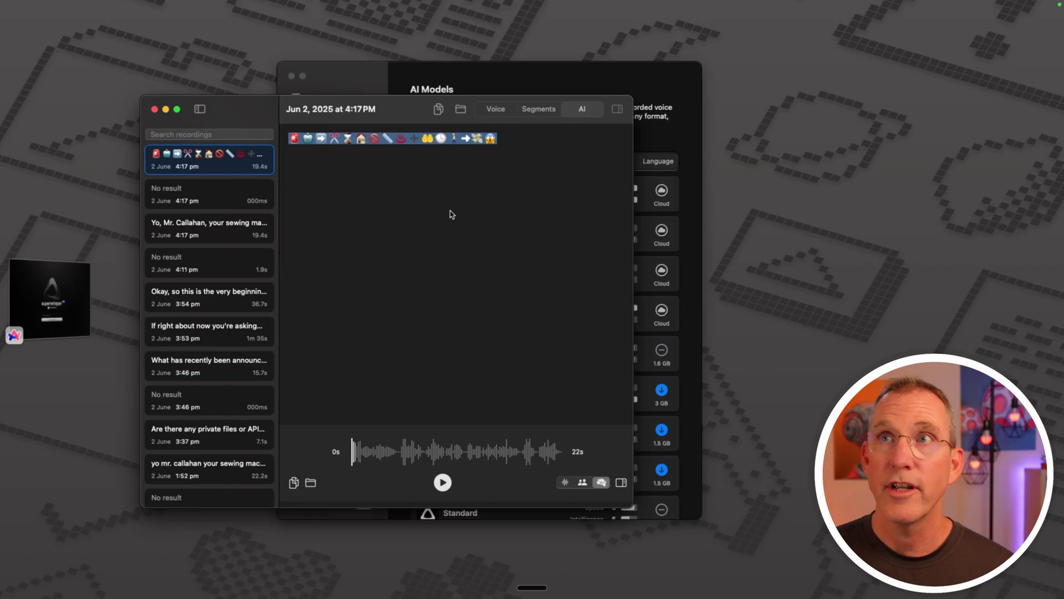
pyautogui.click(400, 142)
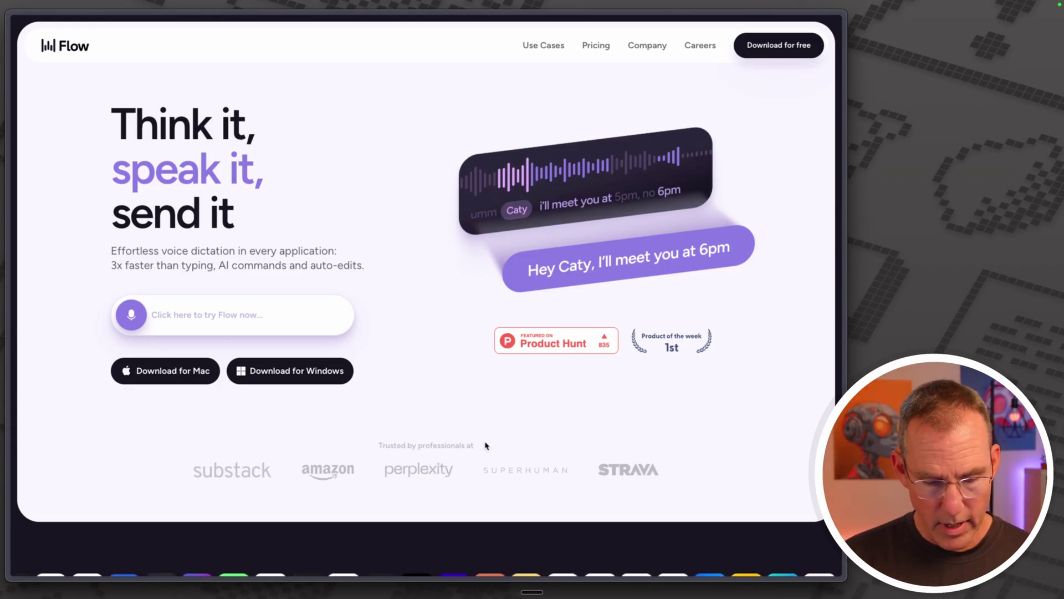
# - Delete the 2025-06-02__ clip from the clipboard history and look through the dictated text clips
pyautogui.press('super+shift+v')
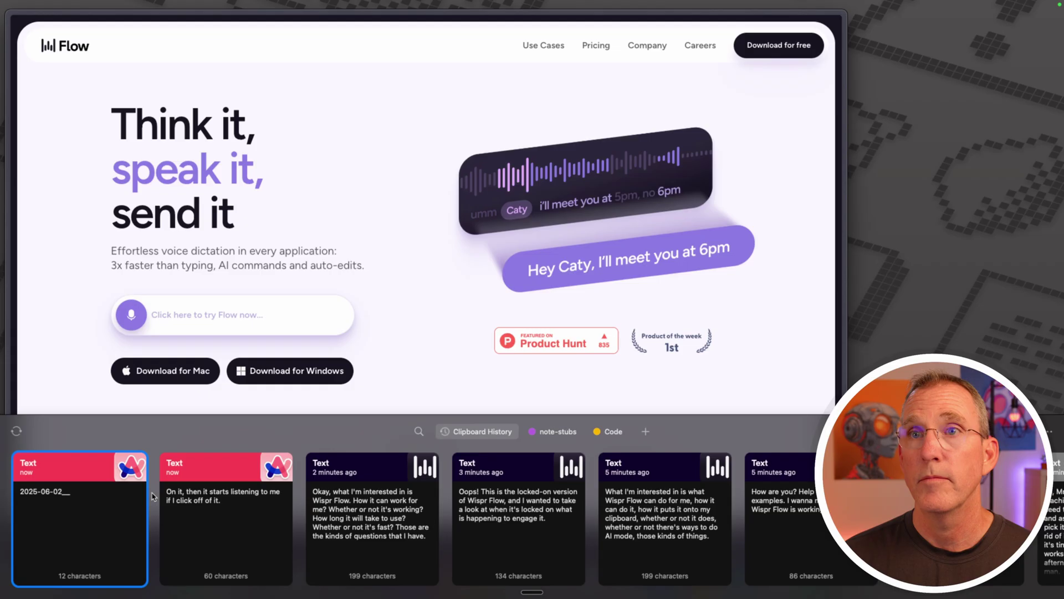
pyautogui.press('BackSpace')
pyautogui.press('Right')
pyautogui.press('Left')
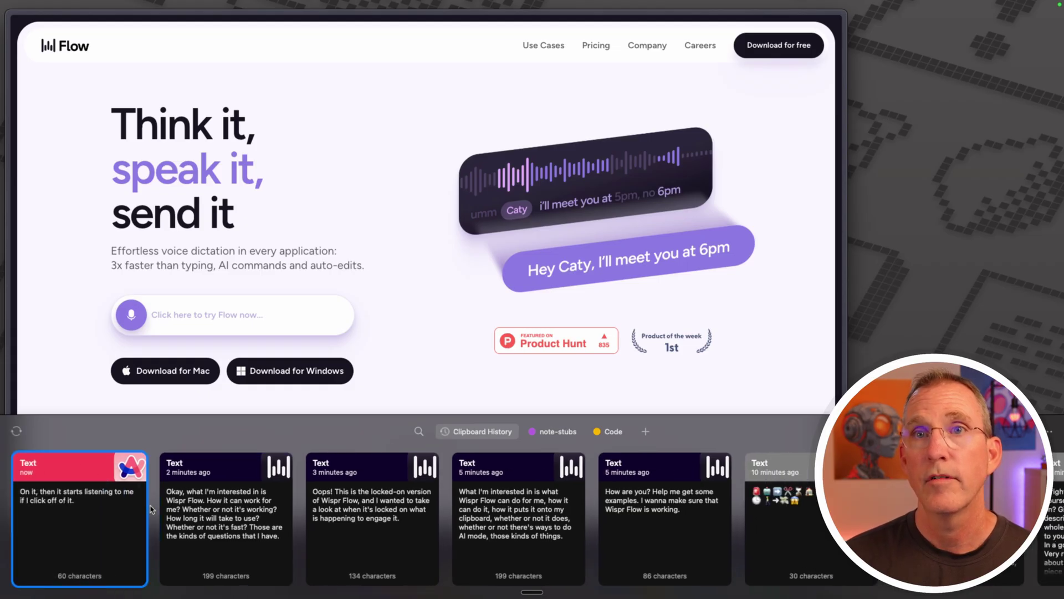
pyautogui.press('Right')
pyautogui.press('Right')
pyautogui.press('Left')
pyautogui.press('Left')
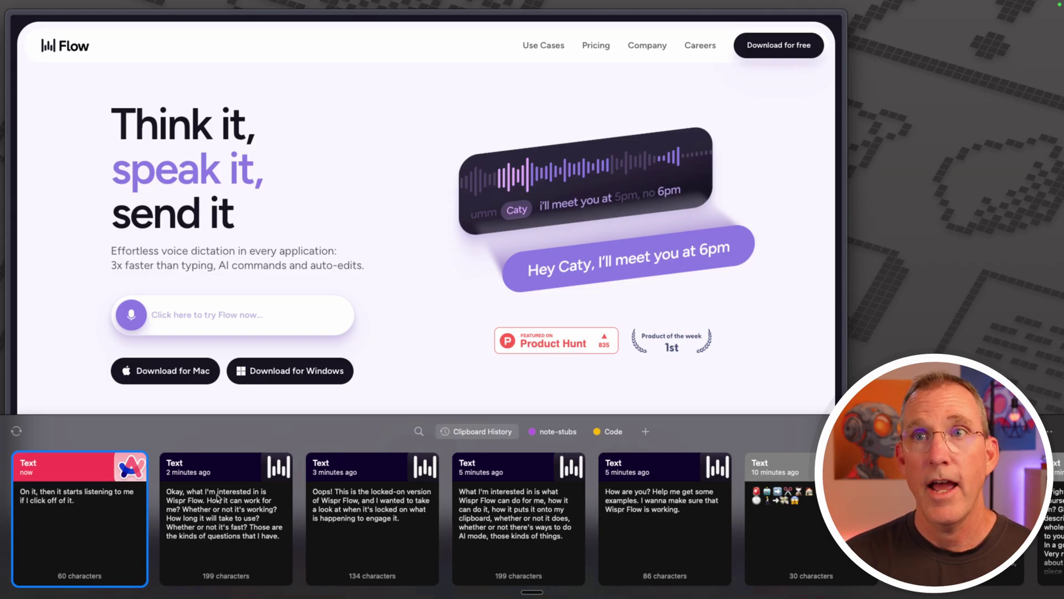
pyautogui.click(416, 387)
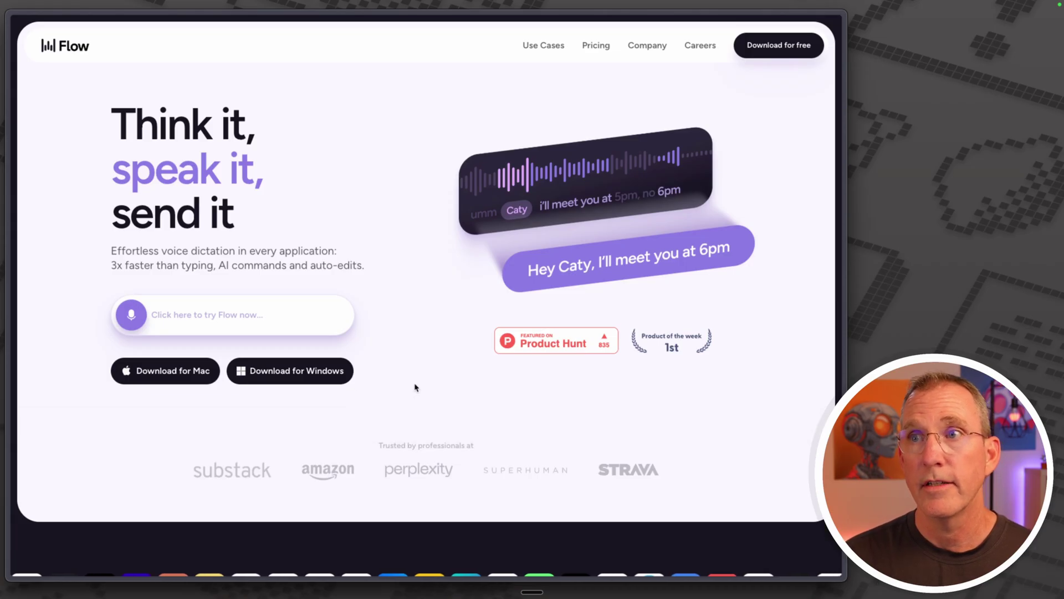
# - Dictate "But Wispr Flow, how good are you at this?" with no text field active and open the clipboard history
pyautogui.press('fn')
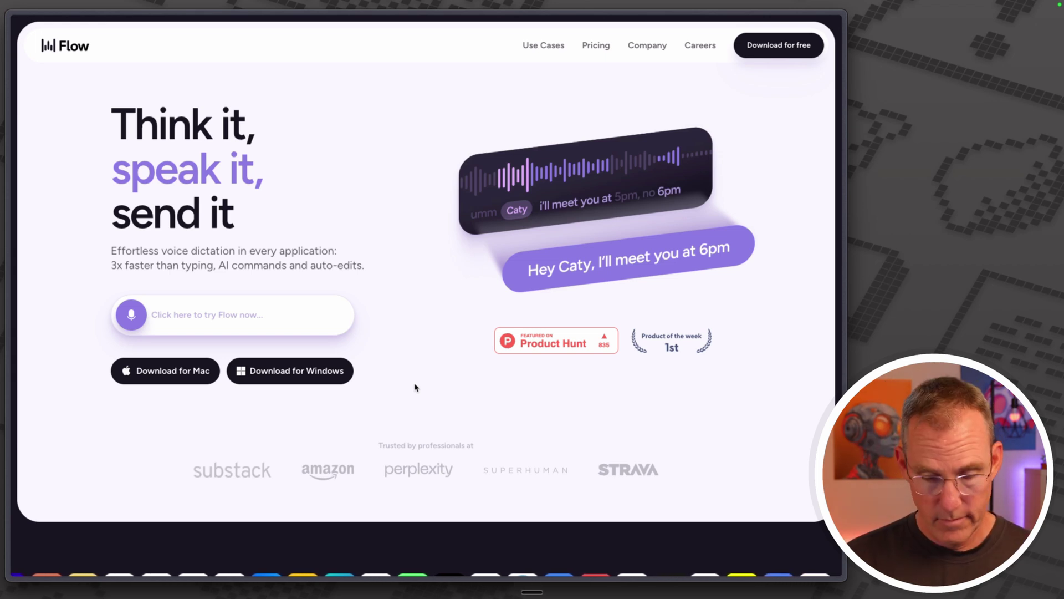
pyautogui.press('shift+super+v')
pyautogui.click(430, 406)
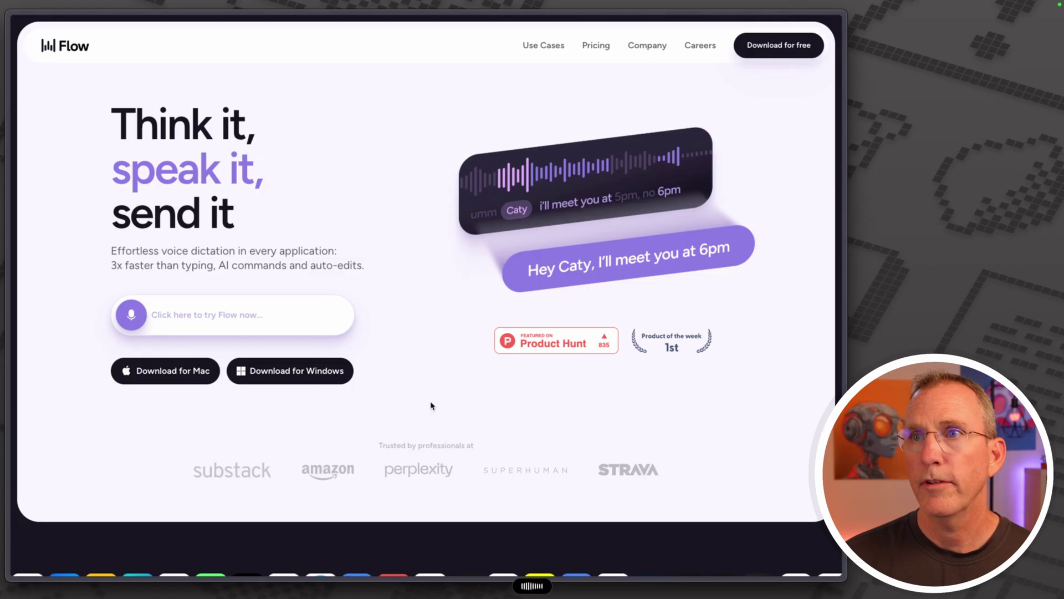
pyautogui.press('shift+super+v')
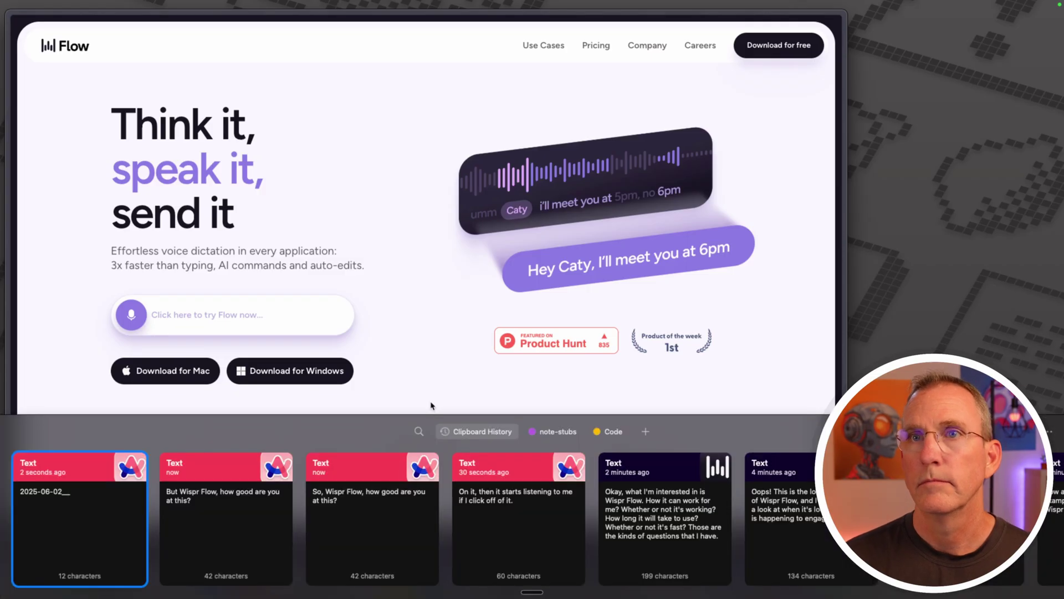
# - Remove the newly added 2025-06-02__ clip, compare the two newest dictated clips, and close the clipboard history
pyautogui.press('BackSpace')
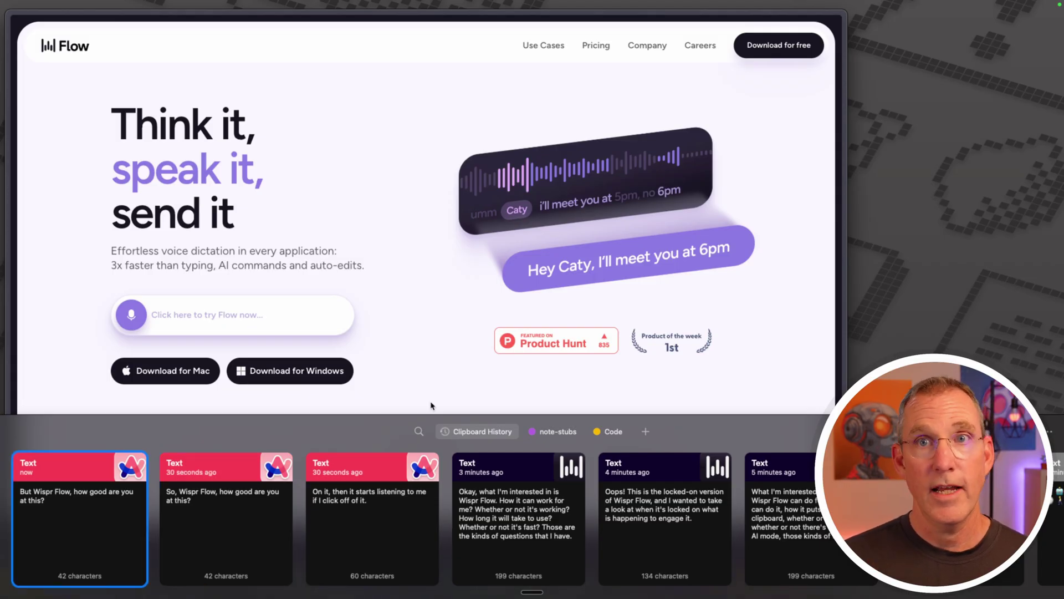
pyautogui.press('Right')
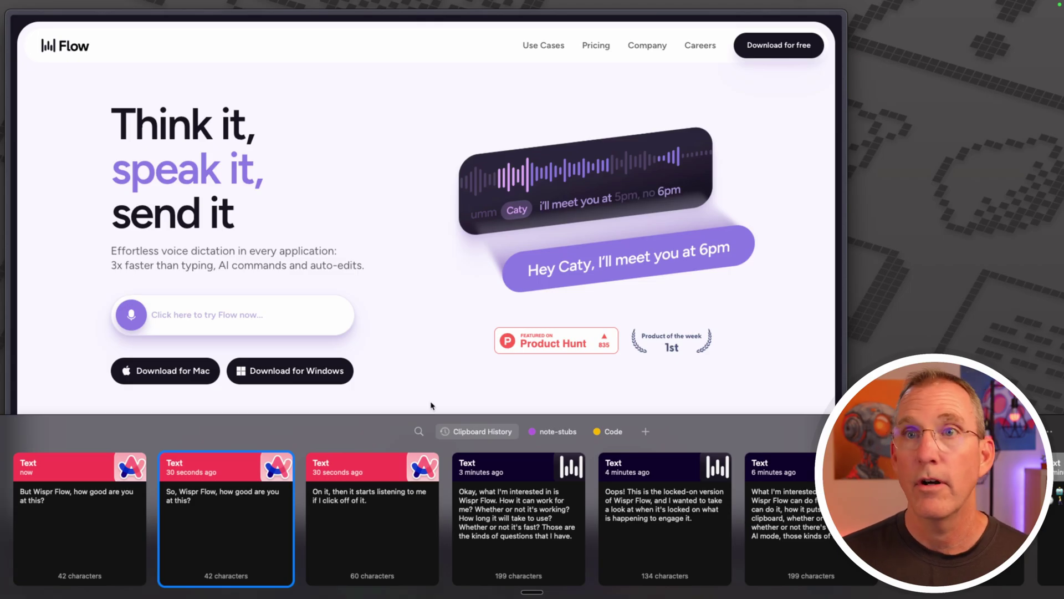
pyautogui.press('Left')
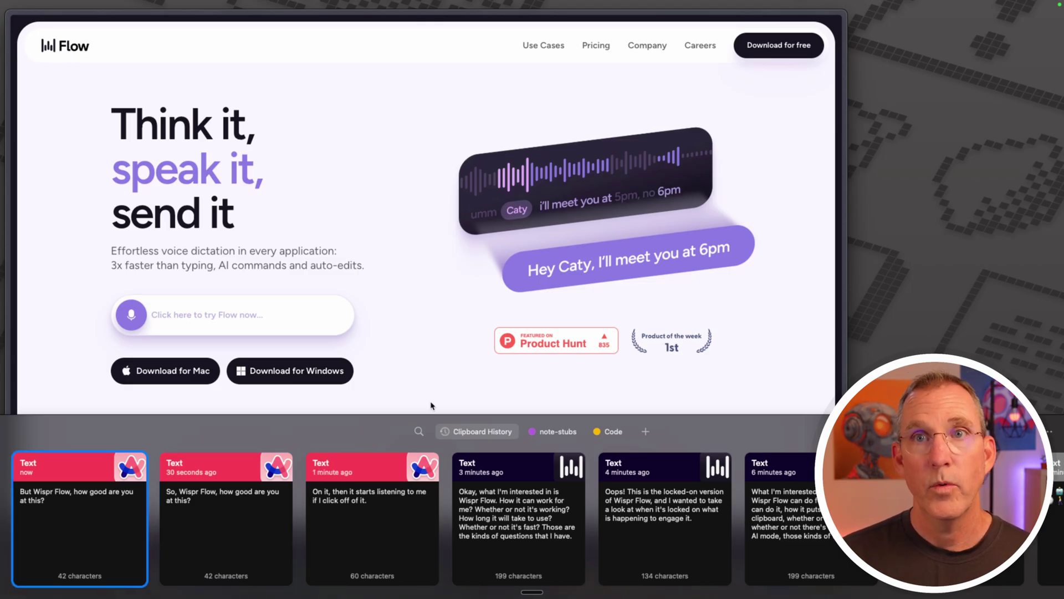
pyautogui.press('Escape')
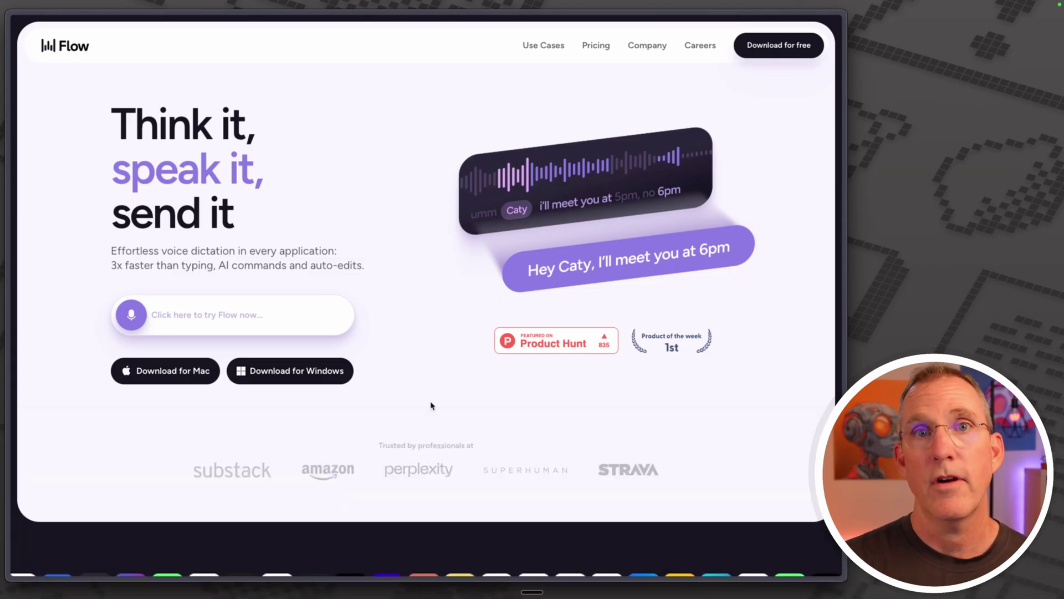
# - Retry the newest 04:28 PM transcript from Wispr Flow's transcript history and review the other actions offered for it
pyautogui.rightClick(533, 587)
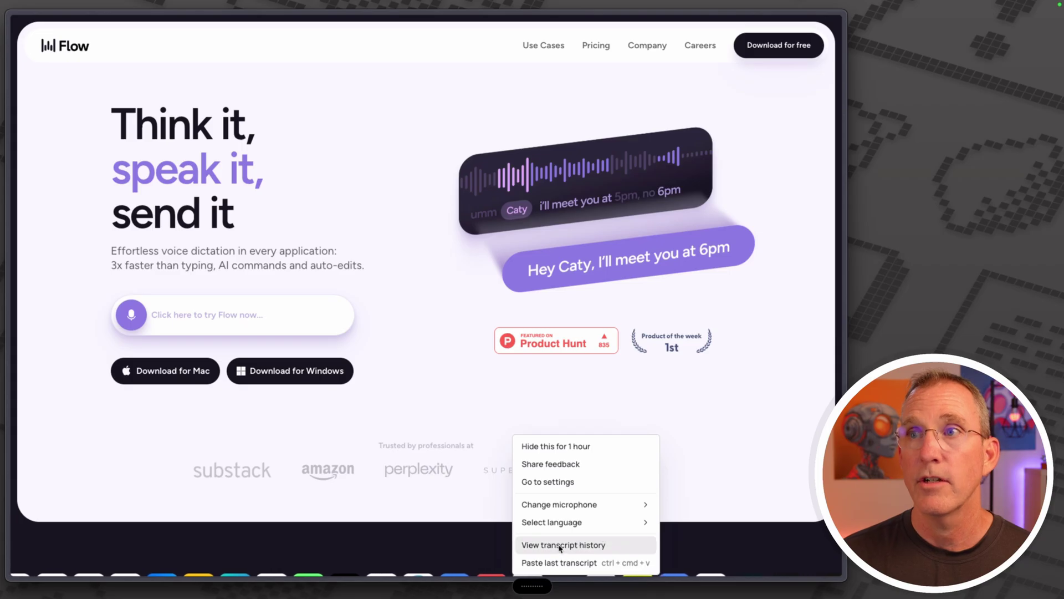
pyautogui.click(581, 545)
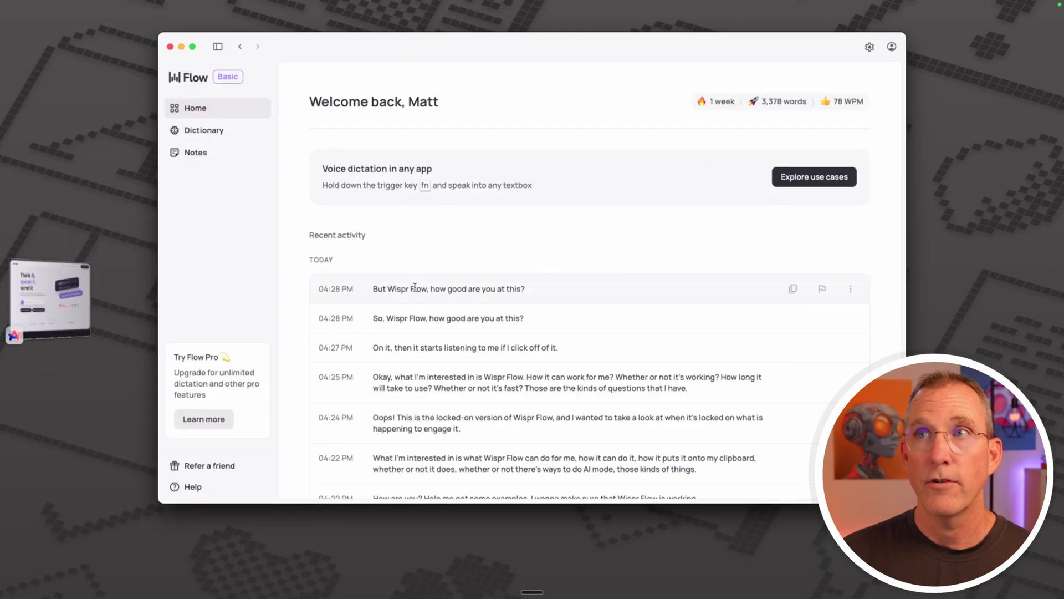
pyautogui.click(851, 289)
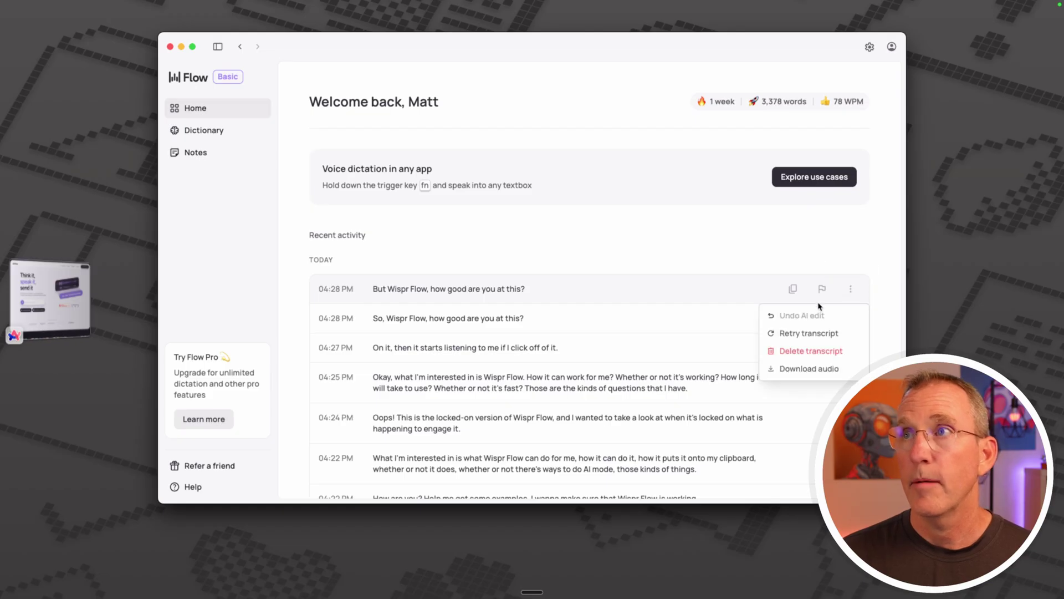
pyautogui.click(808, 334)
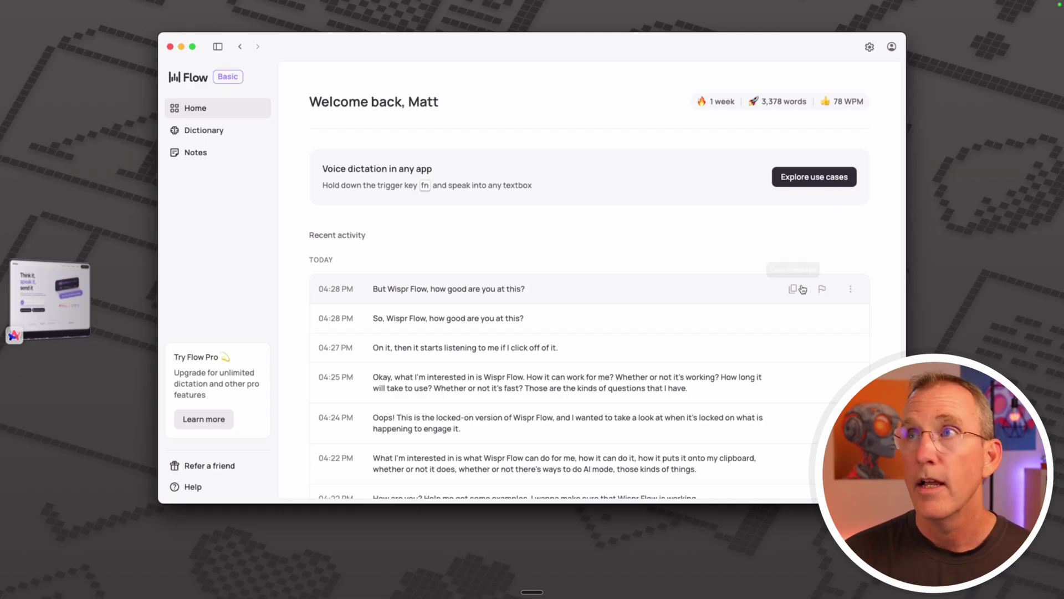
pyautogui.click(851, 289)
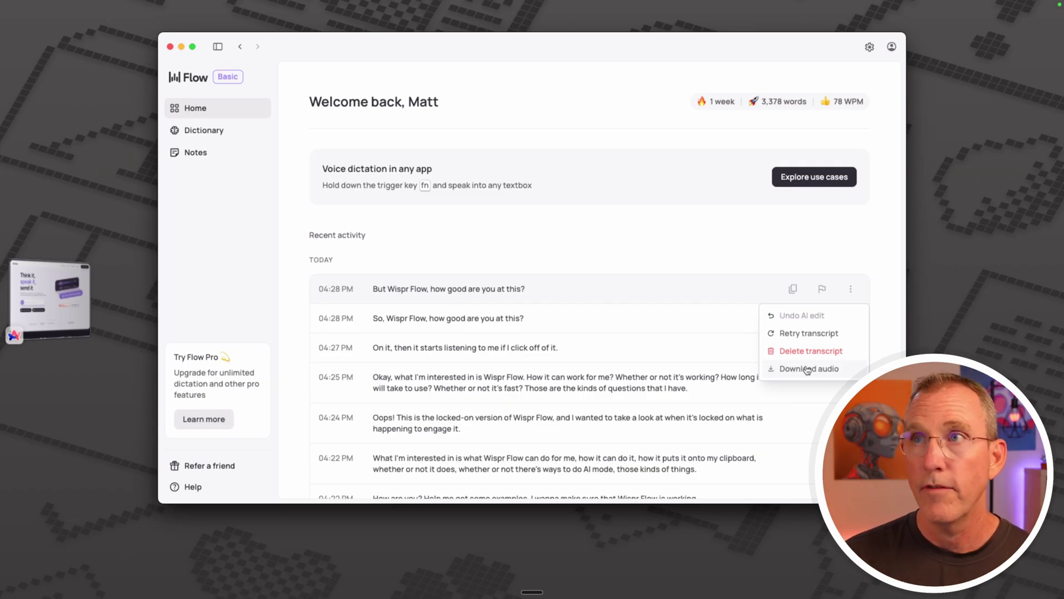
pyautogui.click(730, 321)
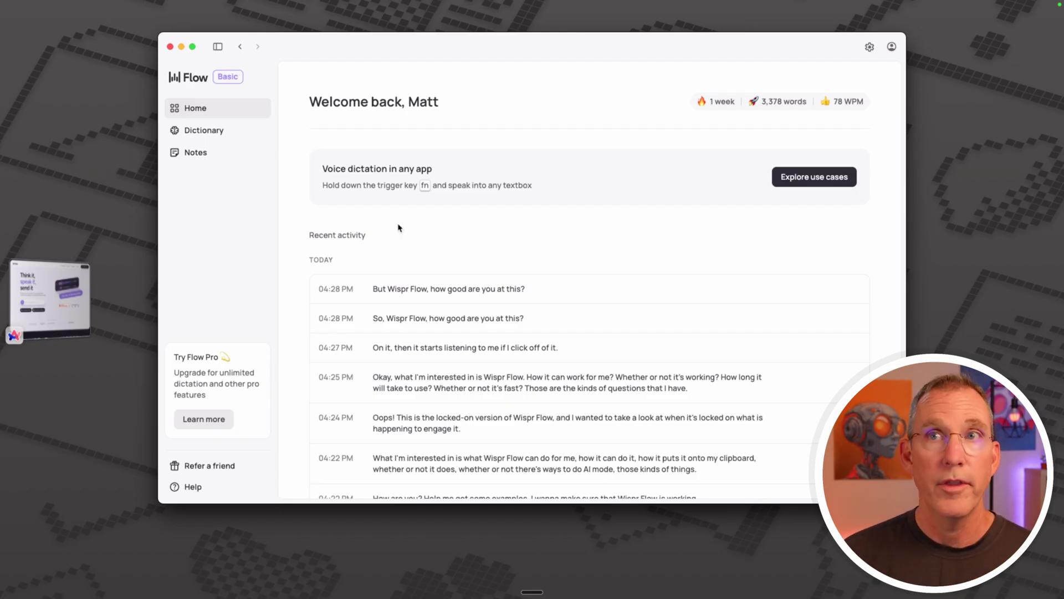
# - View the Wispr Flow subscription plans with monthly pricing
pyautogui.click(206, 416)
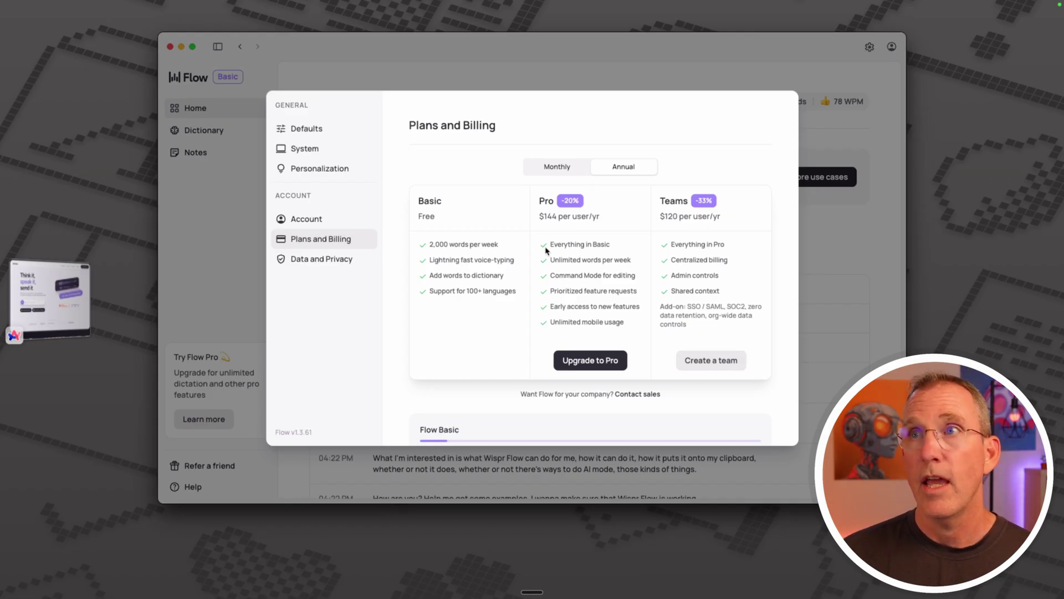
pyautogui.click(553, 168)
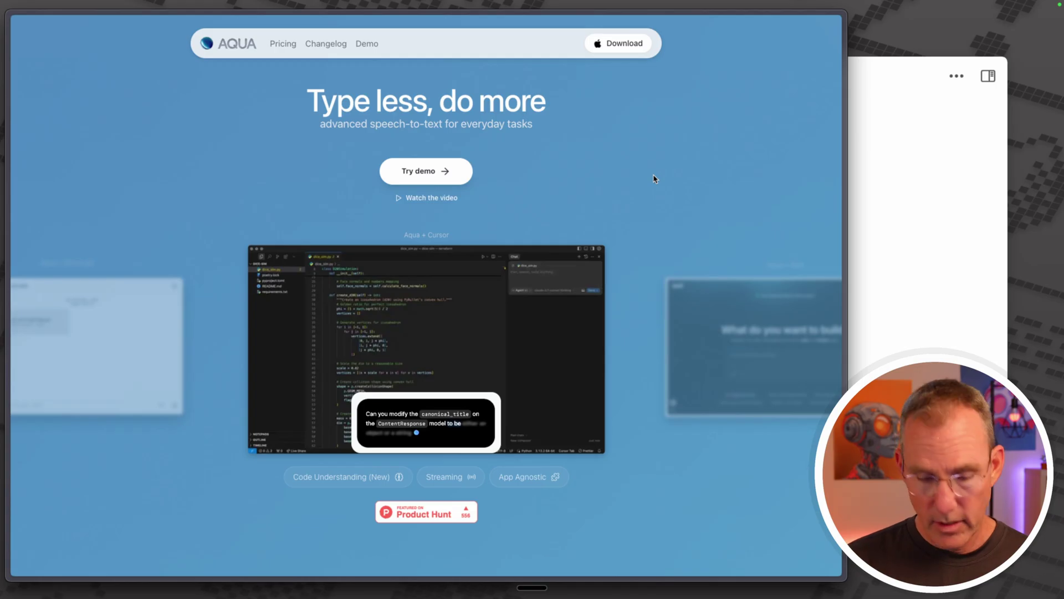
# - Check the Aqua website's address and look over its latency comparison and Instant Mode sections
pyautogui.press('super+l')
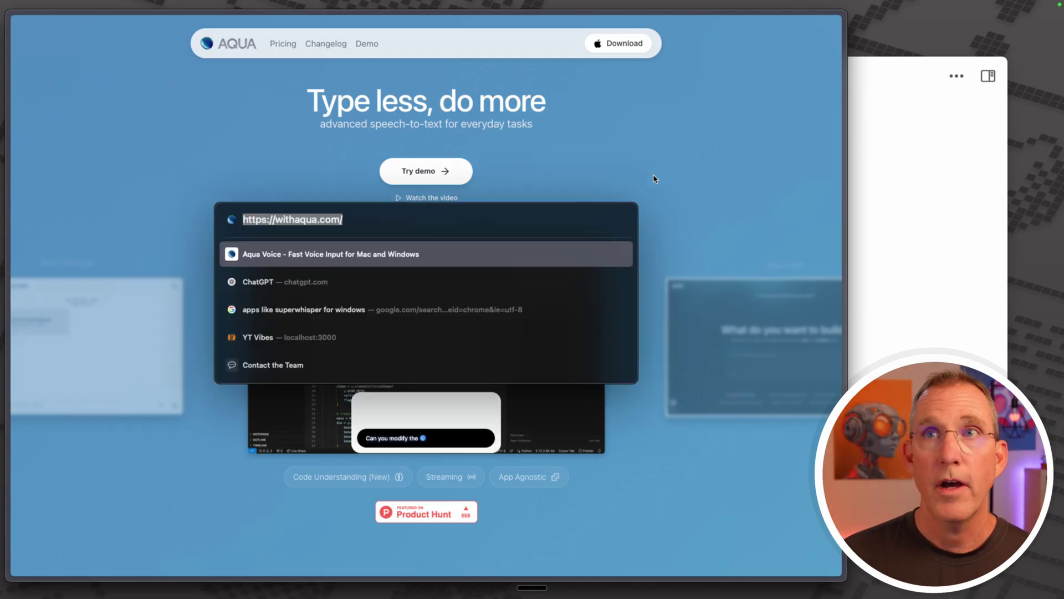
pyautogui.press('Escape')
pyautogui.scroll(-10, 616, 388)
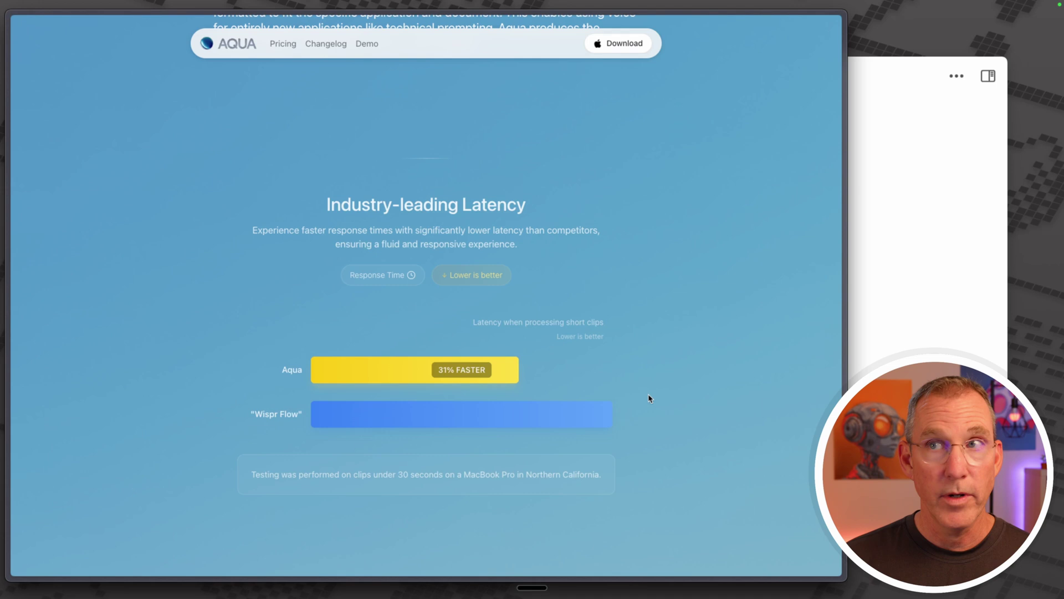
pyautogui.scroll(-10, 650, 398)
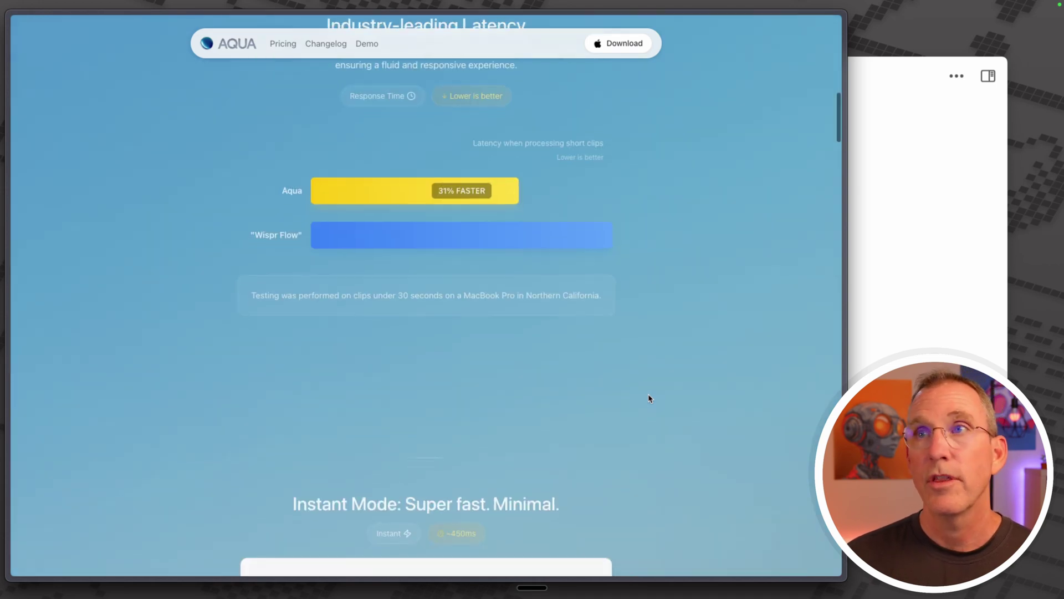
pyautogui.scroll(2, 650, 398)
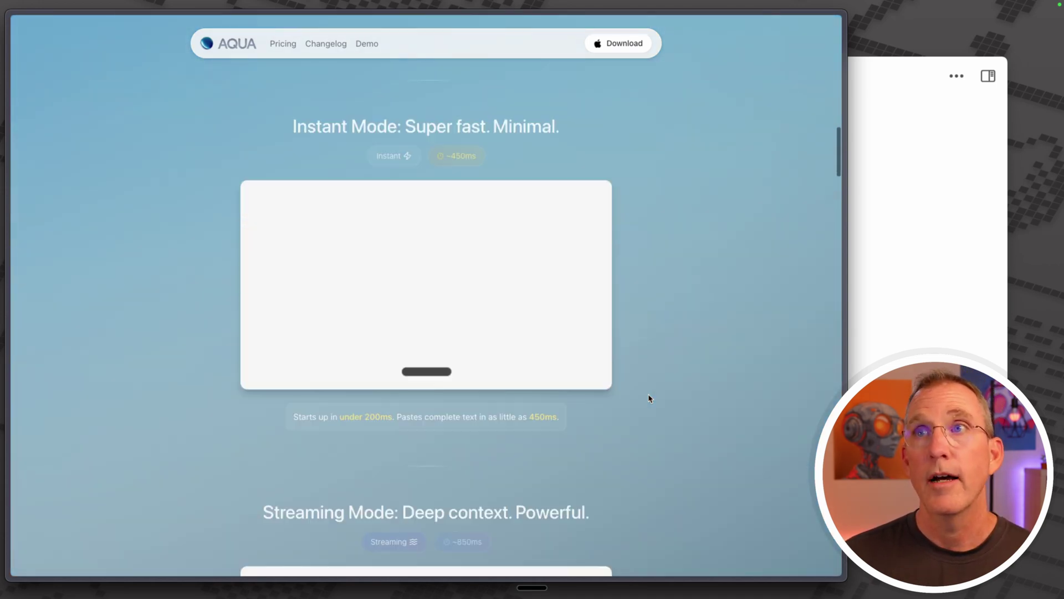
# - Dictate a sentence into the blank note with Aqua Voice, calling it a very similar and also fantastic implementation of WhisperFlow's tool set
pyautogui.click(907, 340)
pyautogui.press('fn')
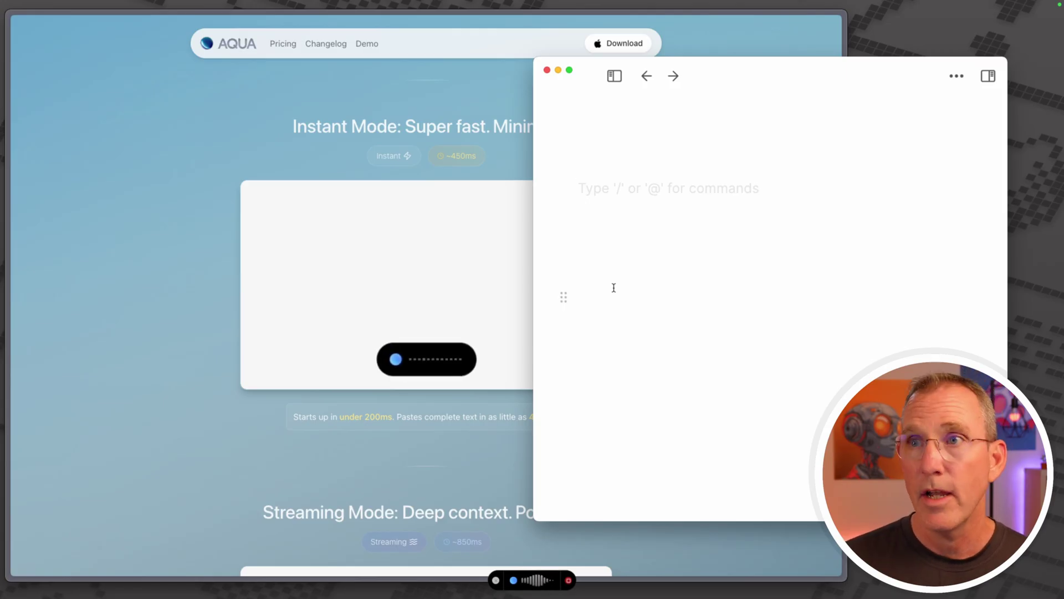
pyautogui.press('fn')
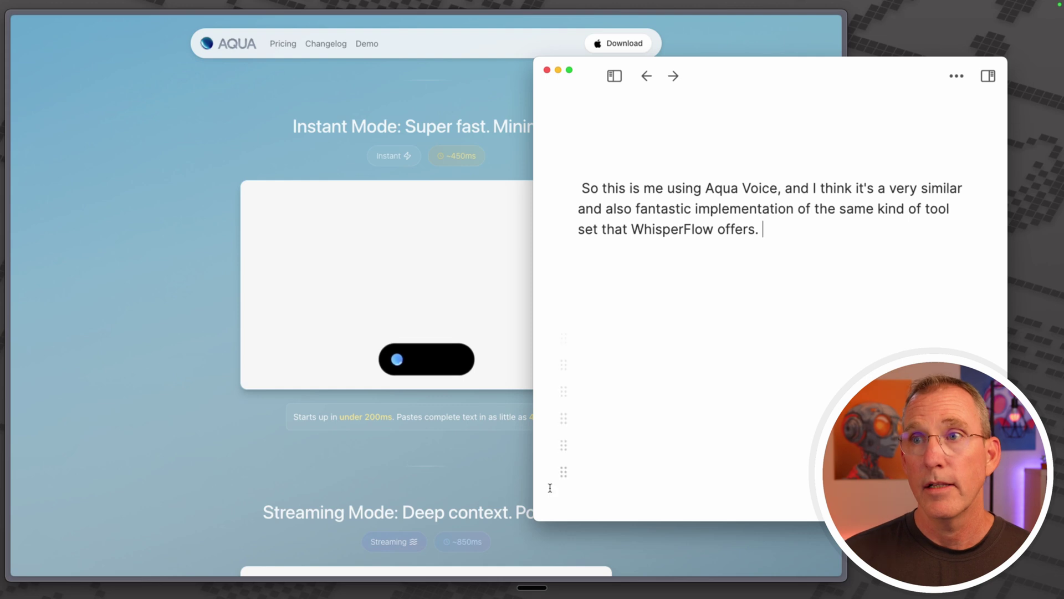
# - Open Aqua's settings from its floating bar and examine the general settings and the custom instructions
pyautogui.rightClick(532, 587)
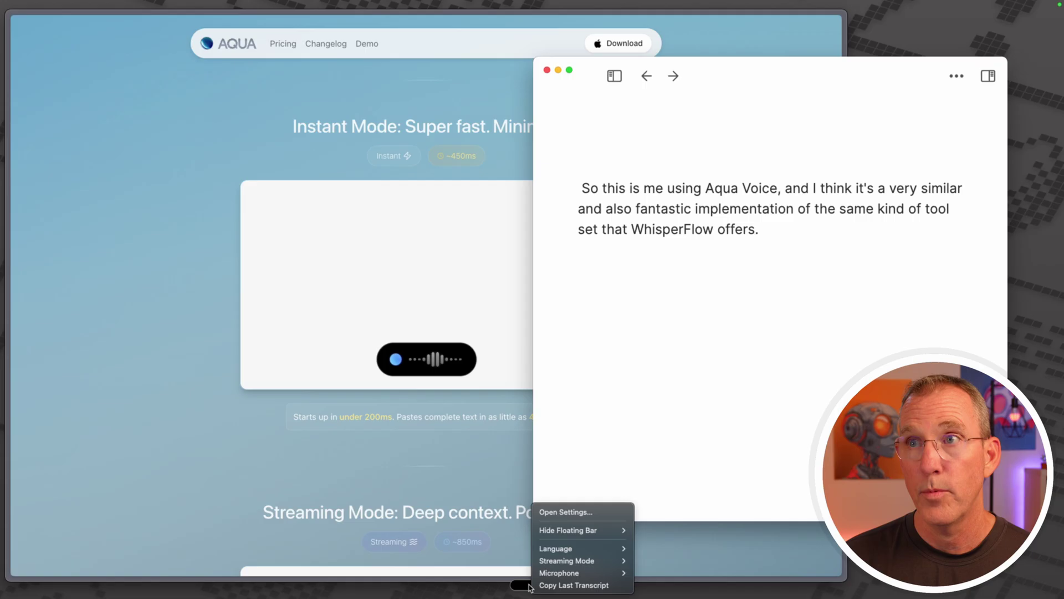
pyautogui.click(588, 518)
pyautogui.click(294, 191)
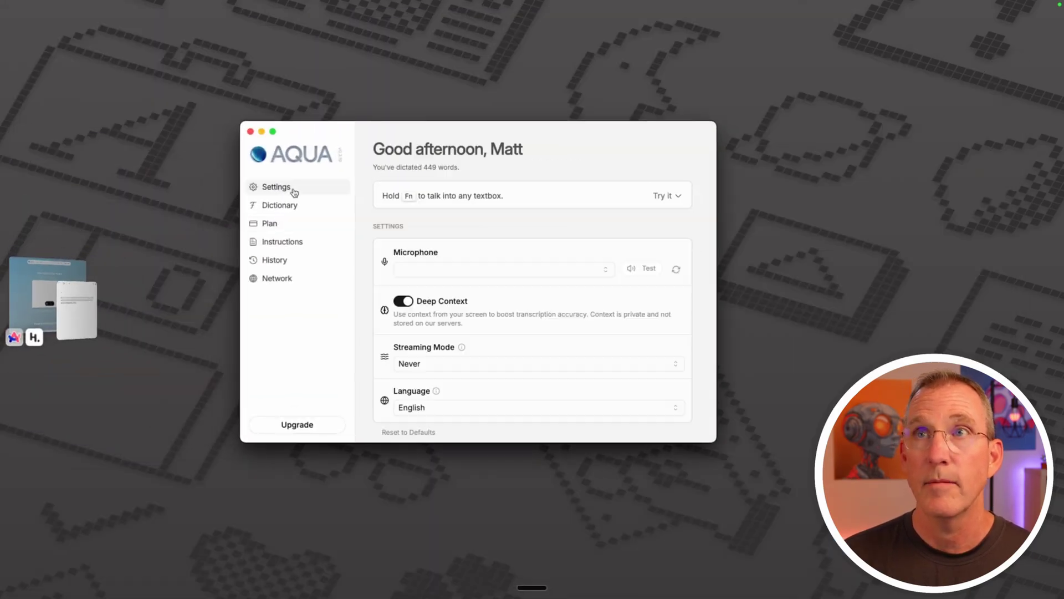
pyautogui.click(296, 245)
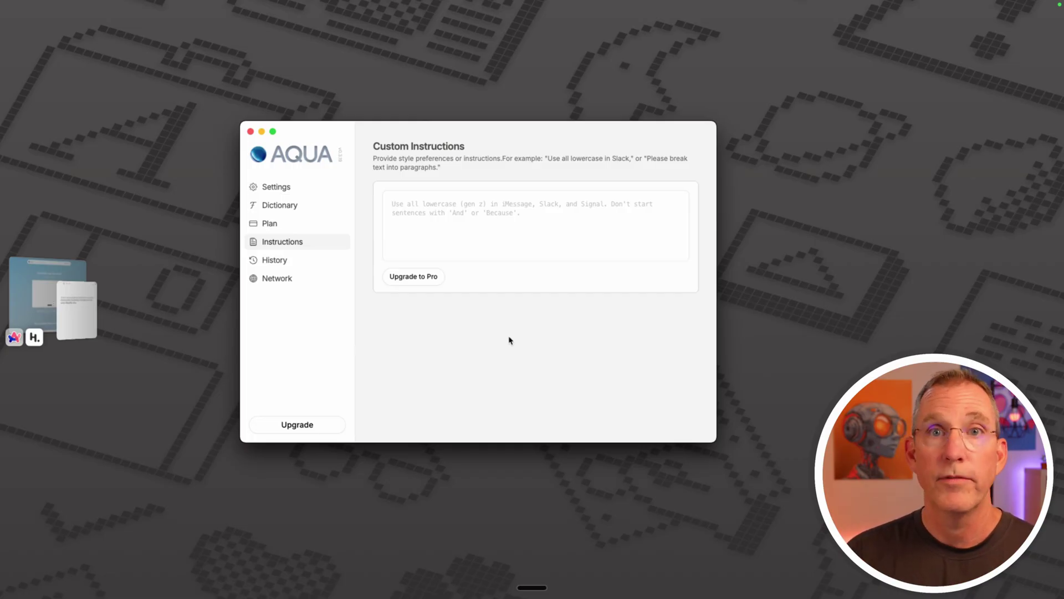
# - Browse Aqua's dictation history and compare the newest transcript's unedited and AI-edited versions
pyautogui.click(275, 260)
pyautogui.scroll(-5, 513, 297)
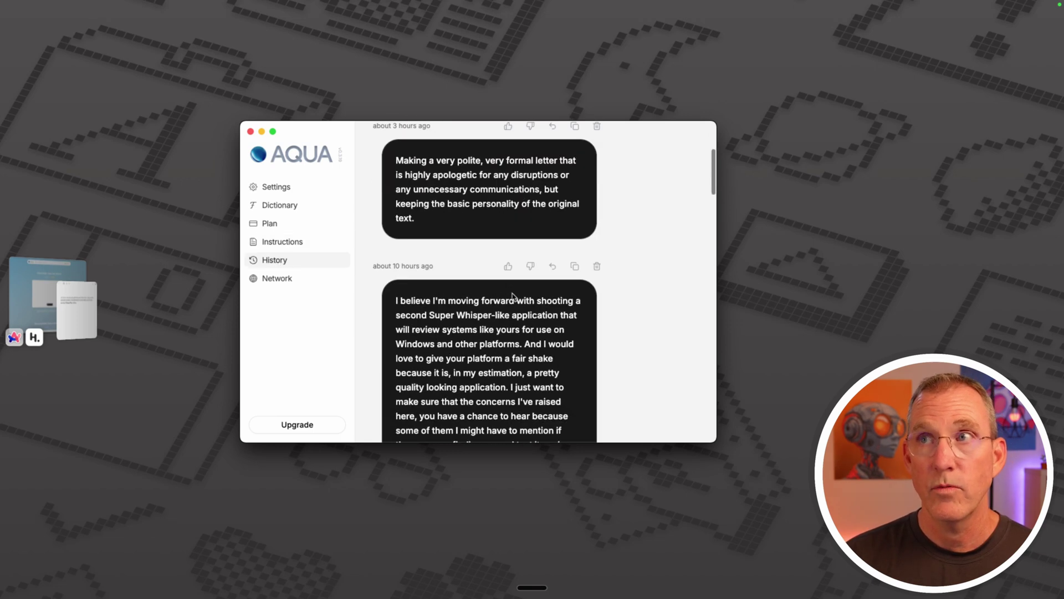
pyautogui.scroll(5, 513, 297)
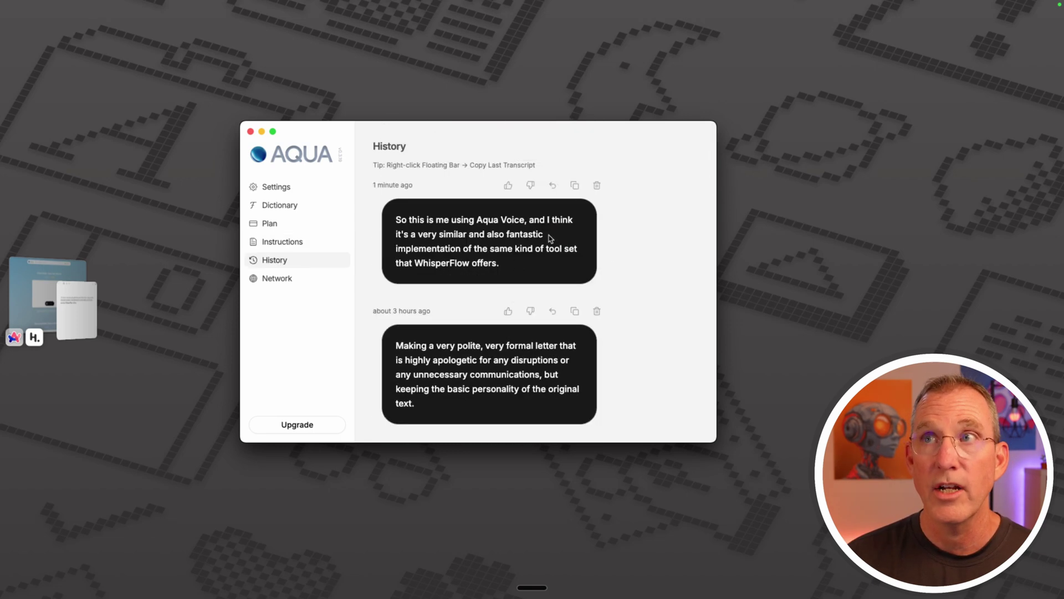
pyautogui.click(553, 185)
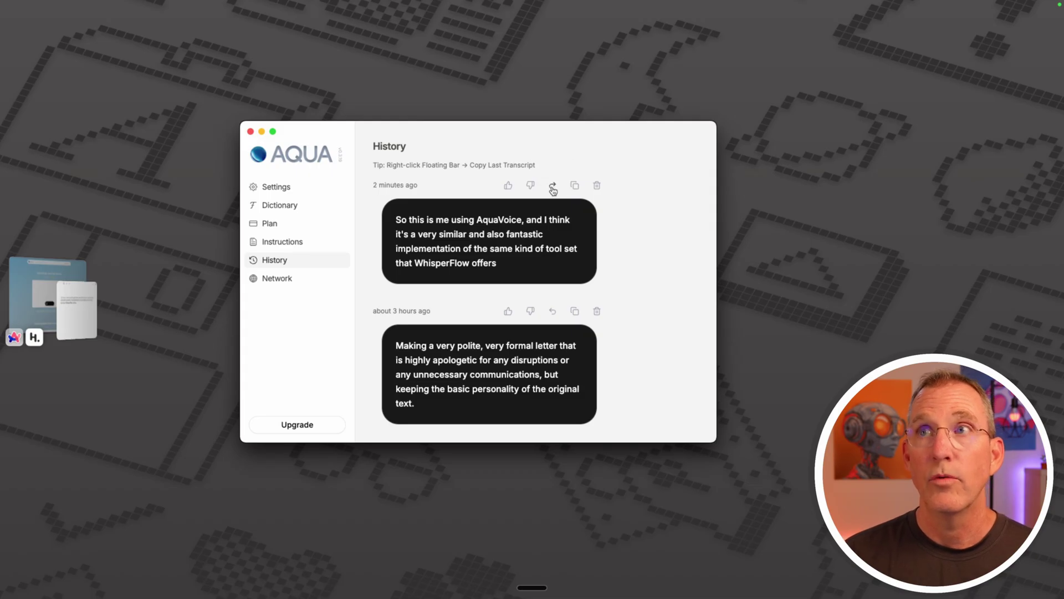
pyautogui.click(553, 188)
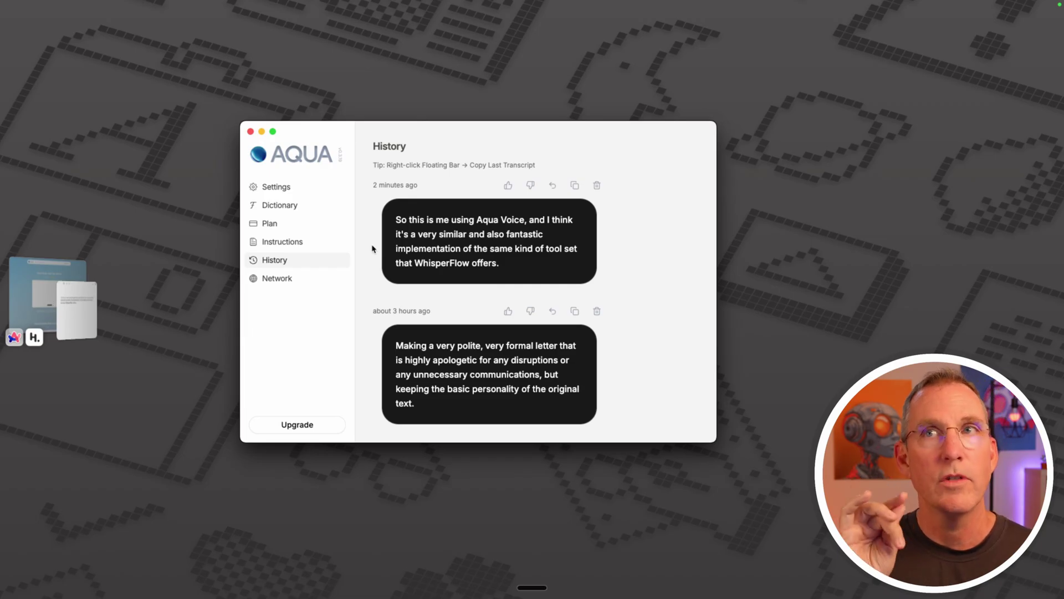
# - Check Aqua's network status and view its subscription plans with monthly pricing
pyautogui.click(280, 279)
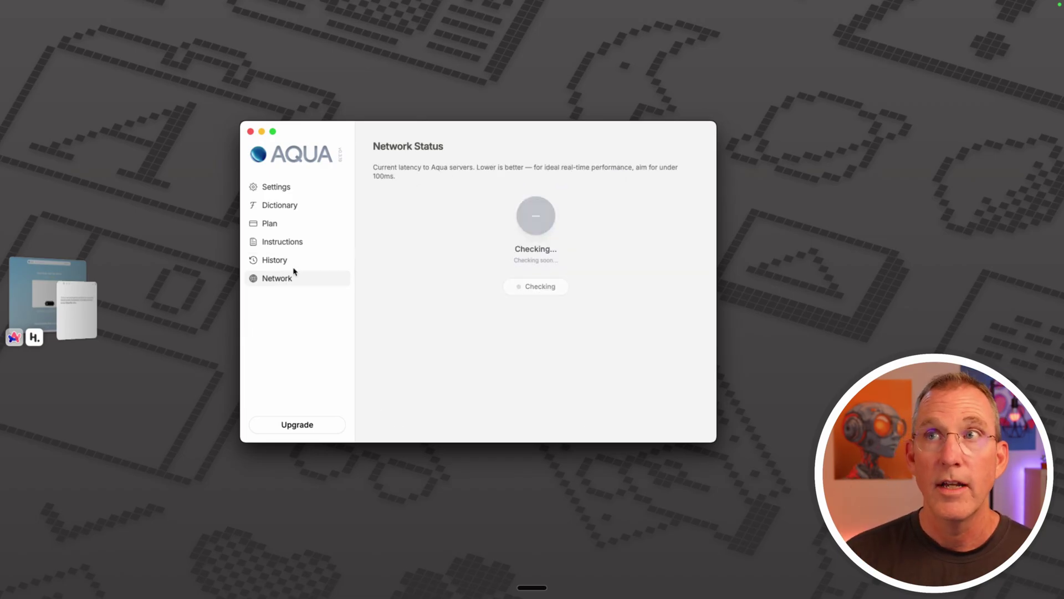
pyautogui.click(272, 223)
pyautogui.click(668, 195)
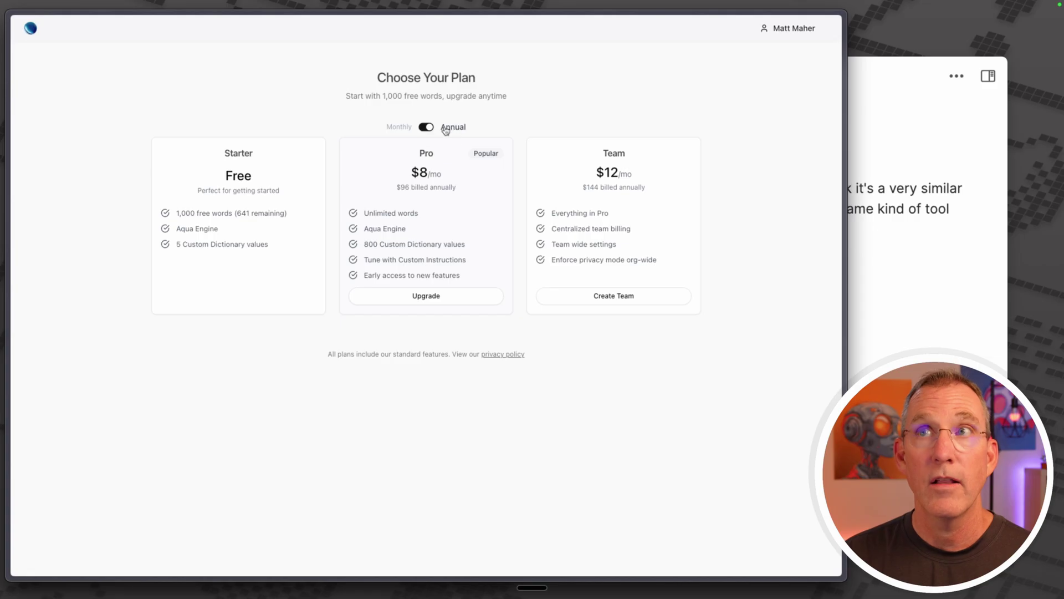
pyautogui.click(424, 129)
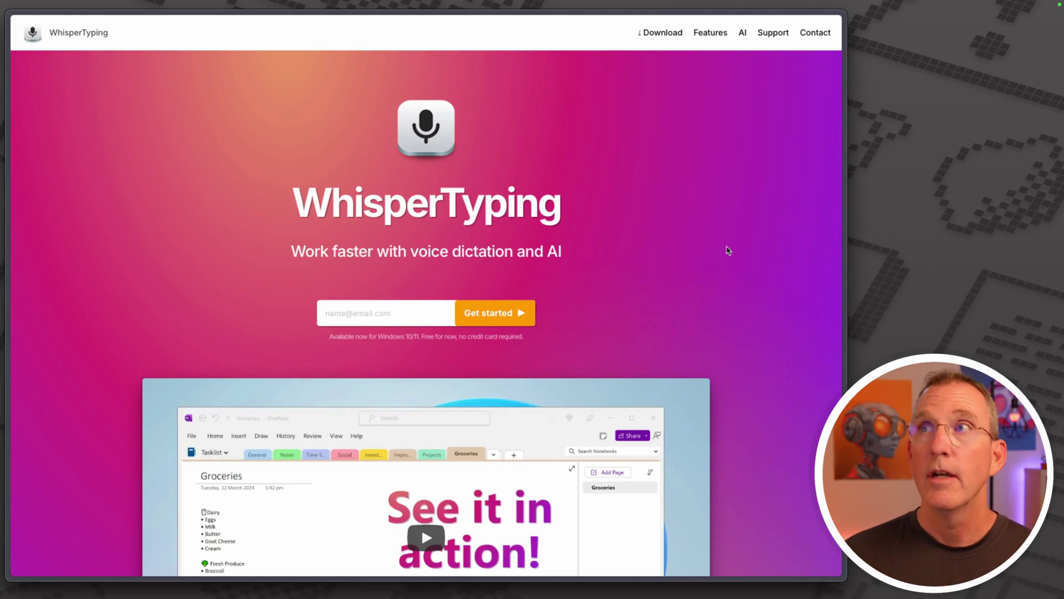
# - Look over the WhisperTyping website's demo, dictation and AI feature sections
pyautogui.scroll(-5, 728, 250)
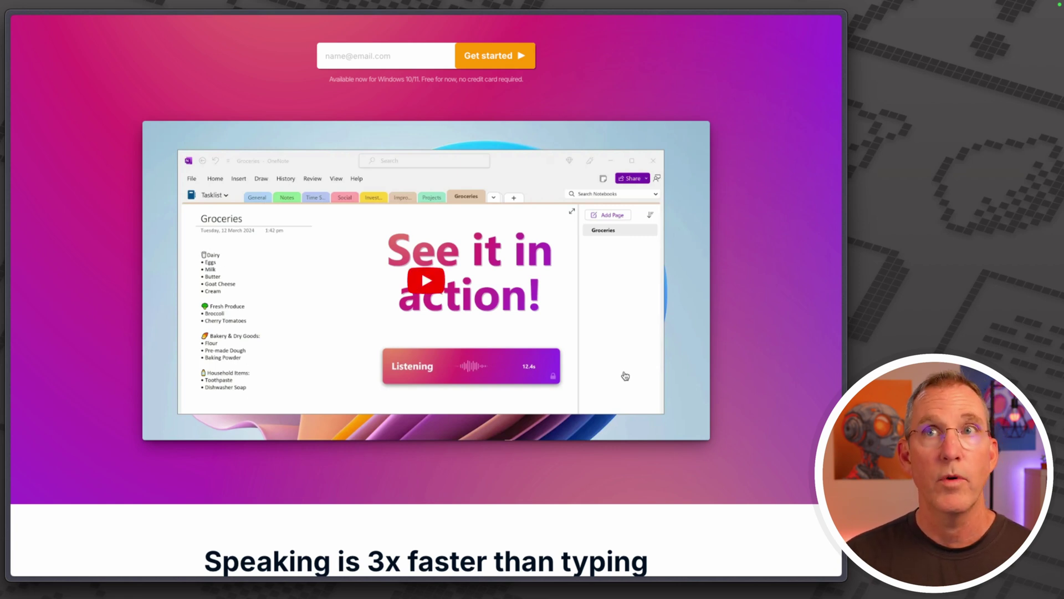
pyautogui.scroll(-10, 717, 489)
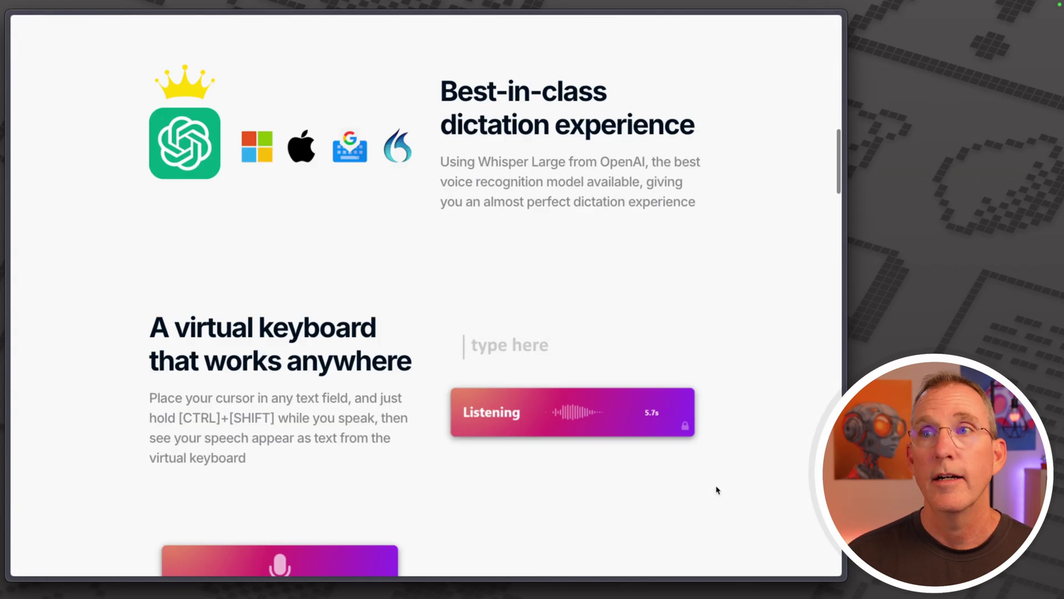
pyautogui.scroll(4, 717, 490)
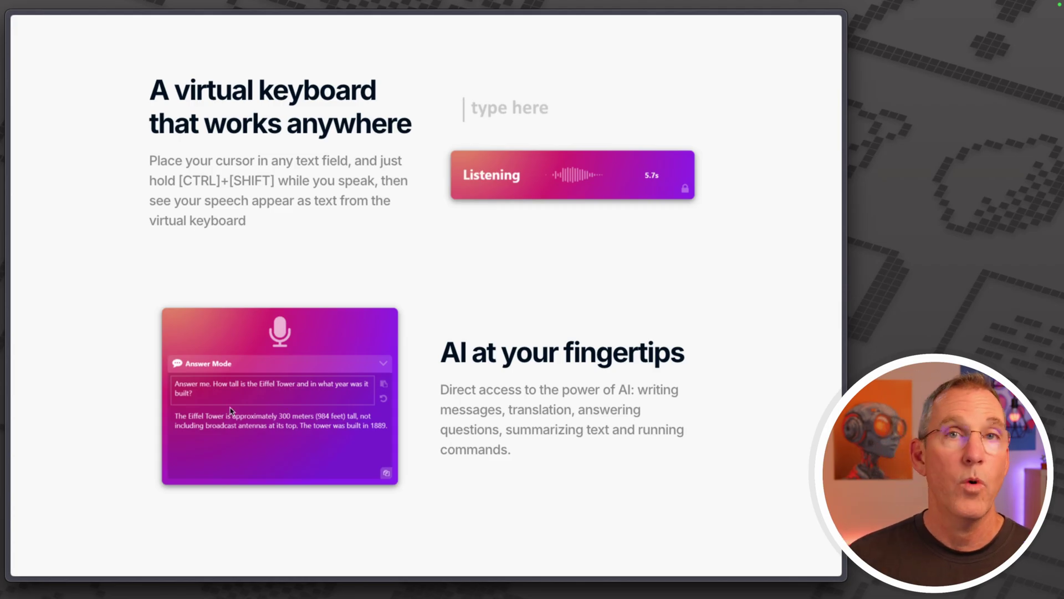
pyautogui.scroll(-12, 532, 475)
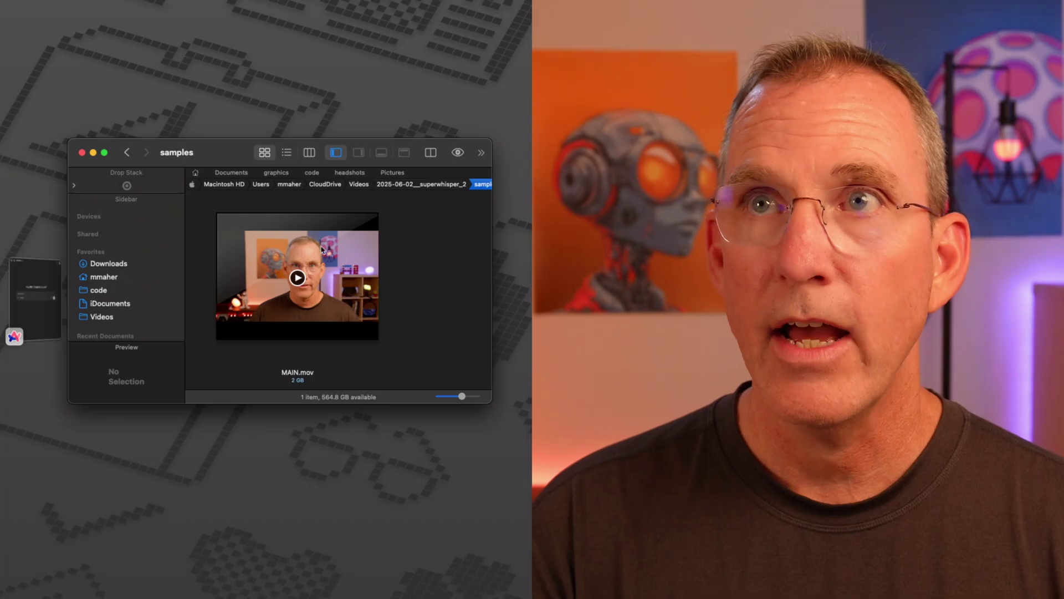
# - Open MAIN.mov from the samples folder with superwhisper to transcribe it
pyautogui.rightClick(338, 246)
pyautogui.moveTo(388, 274)
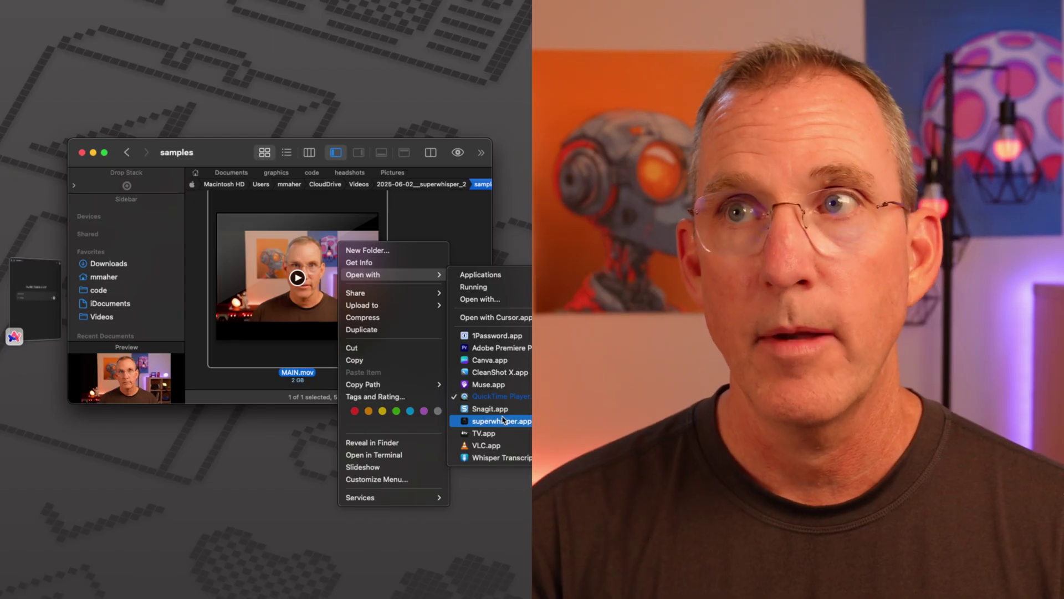
pyautogui.click(486, 423)
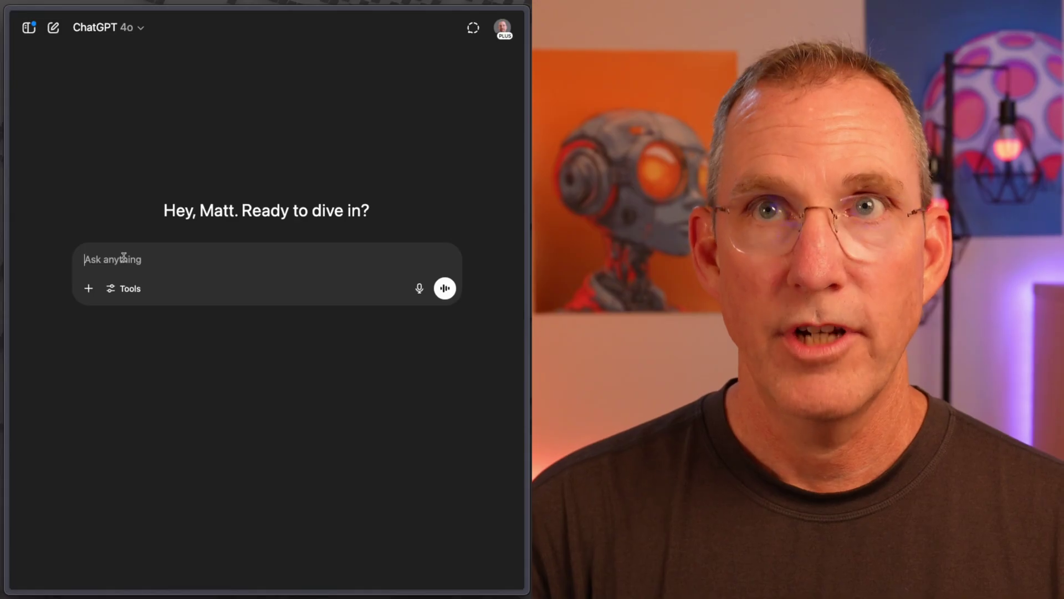
# - Paste the video transcript into a new ChatGPT prompt and add a "---" separator line below it
pyautogui.press('super+v')
pyautogui.scroll(-15, 124, 258)
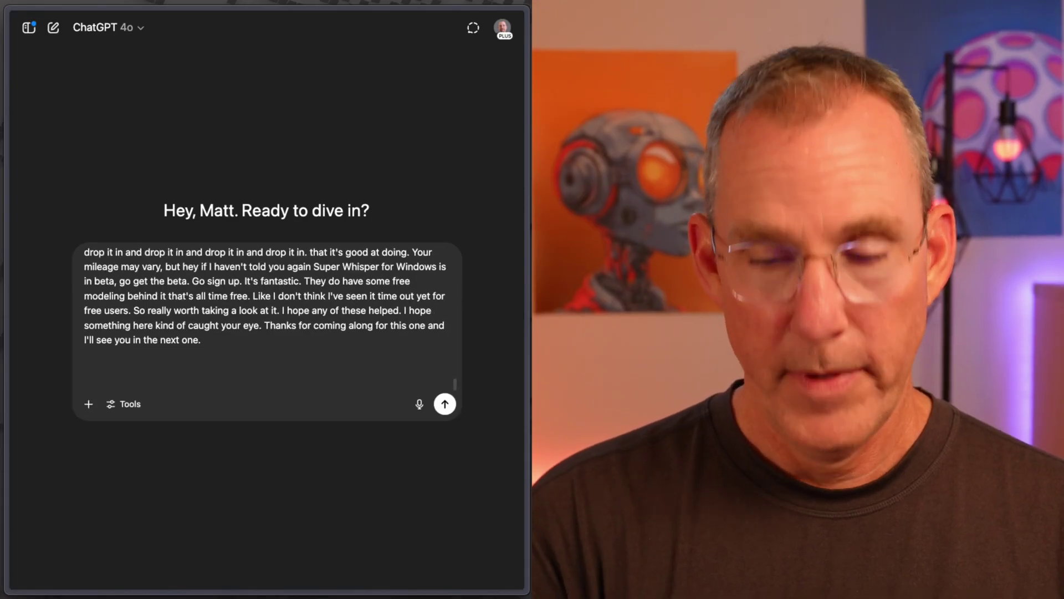
pyautogui.write('---')
pyautogui.press('Return')
pyautogui.press('Return')
# - Dictate the request below the separator with superwhisper in the m-TidyOnly mode and submit the prompt to ChatGPT
pyautogui.hotkey('ctrl', 'space')
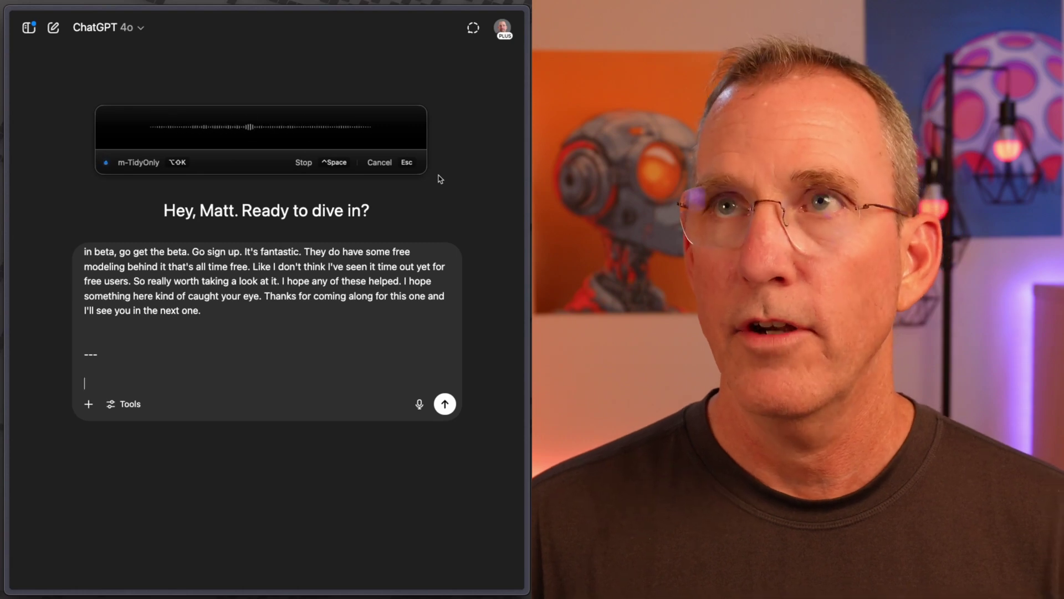
pyautogui.hotkey('ctrl', 'space')
pyautogui.press('Return')
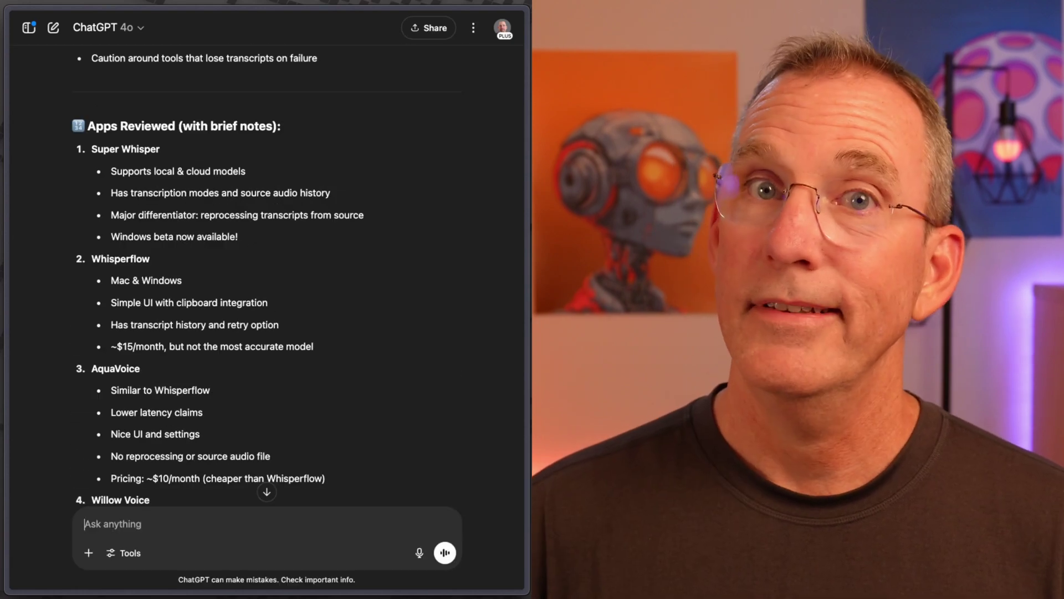